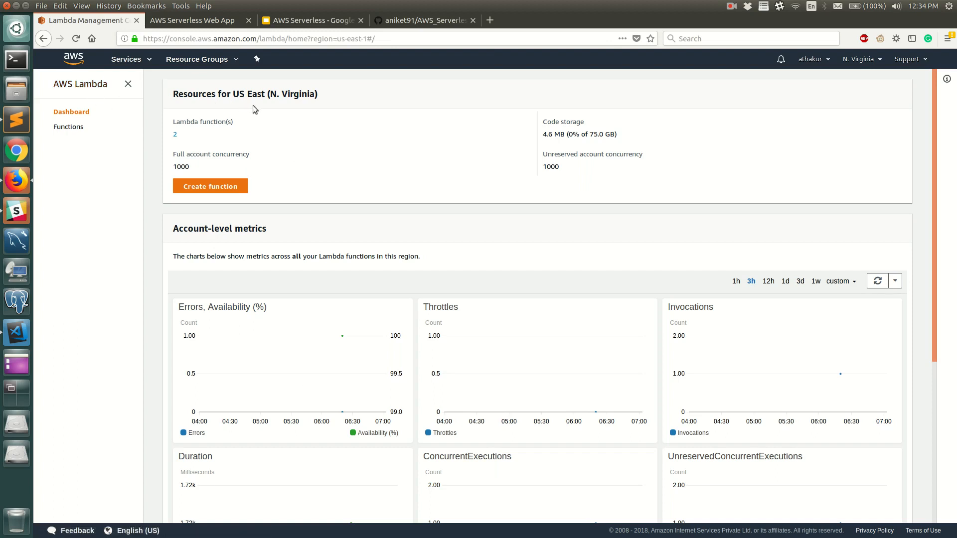
# Start a new Lambda function authored from scratch, named mytestlambda103, with the Node.js 6.10 runtime.
pyautogui.click(205, 186)
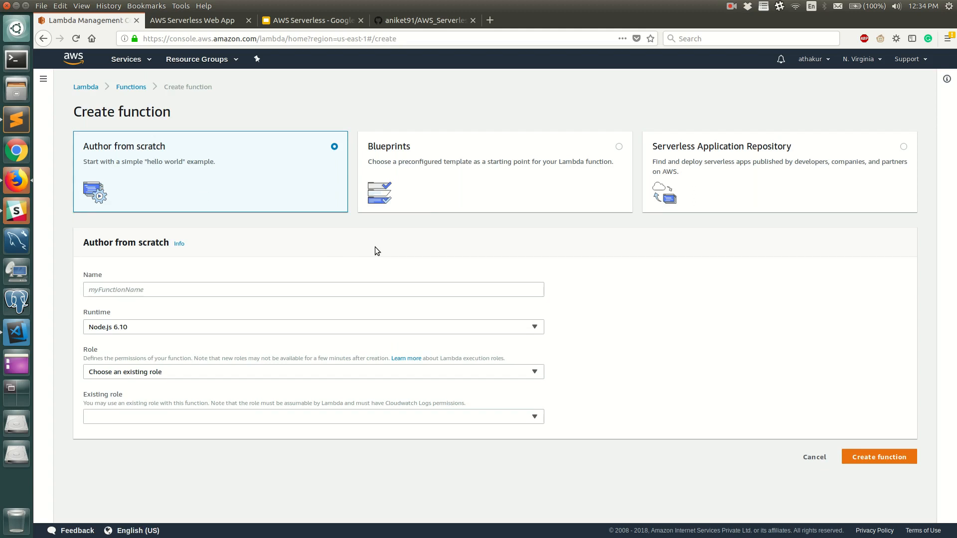
pyautogui.click(217, 289)
pyautogui.write('myte')
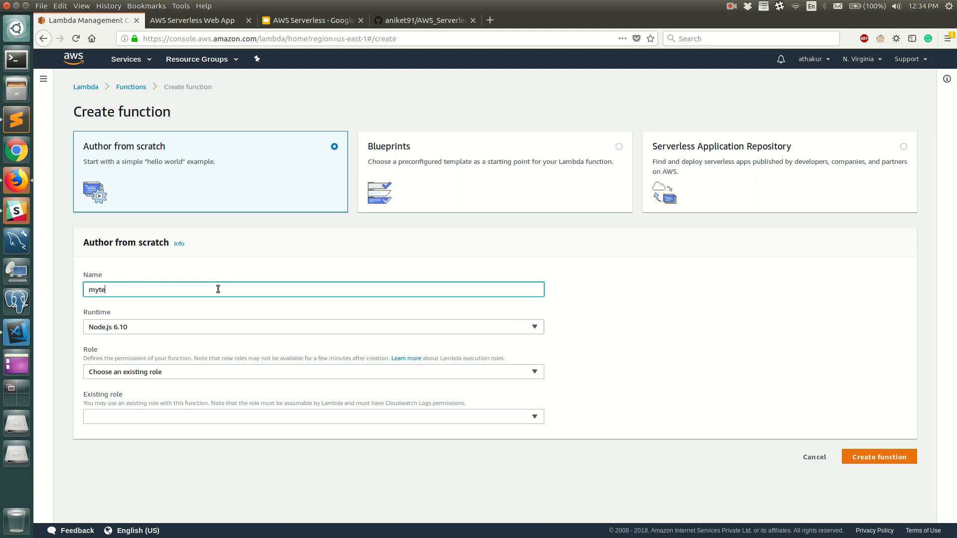
pyautogui.write('stlambda103')
pyautogui.click(179, 327)
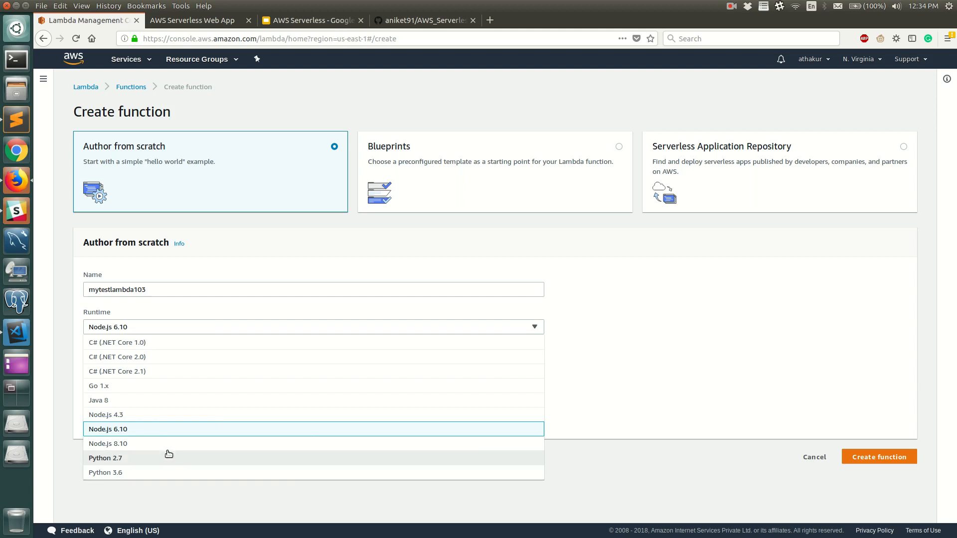
pyautogui.click(156, 431)
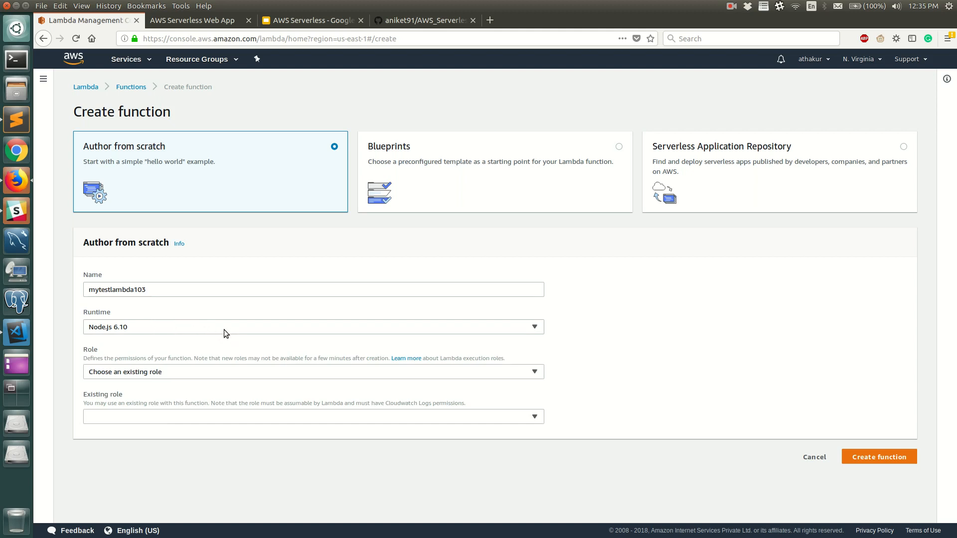
# Assign the existing role lambdas3 to the new function and create it.
pyautogui.click(178, 371)
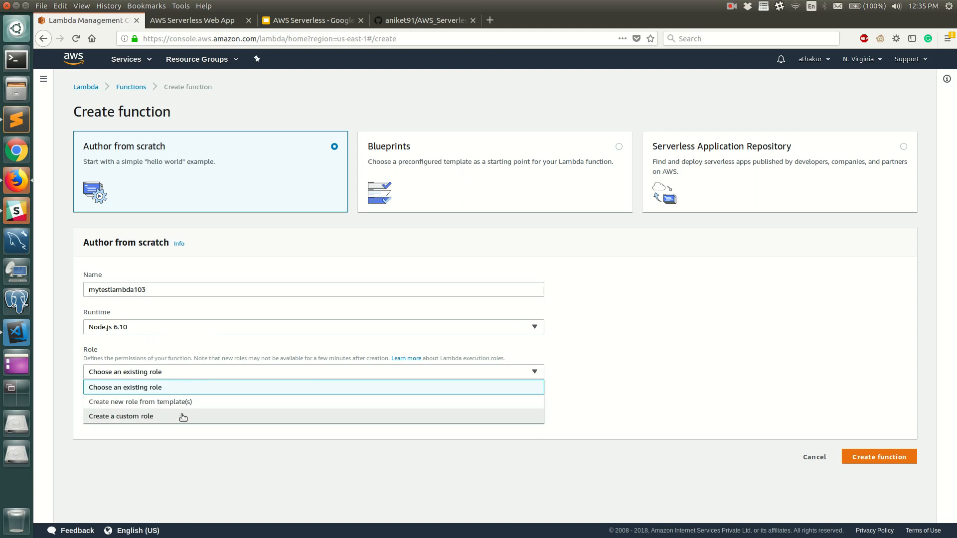
pyautogui.click(185, 388)
pyautogui.click(188, 417)
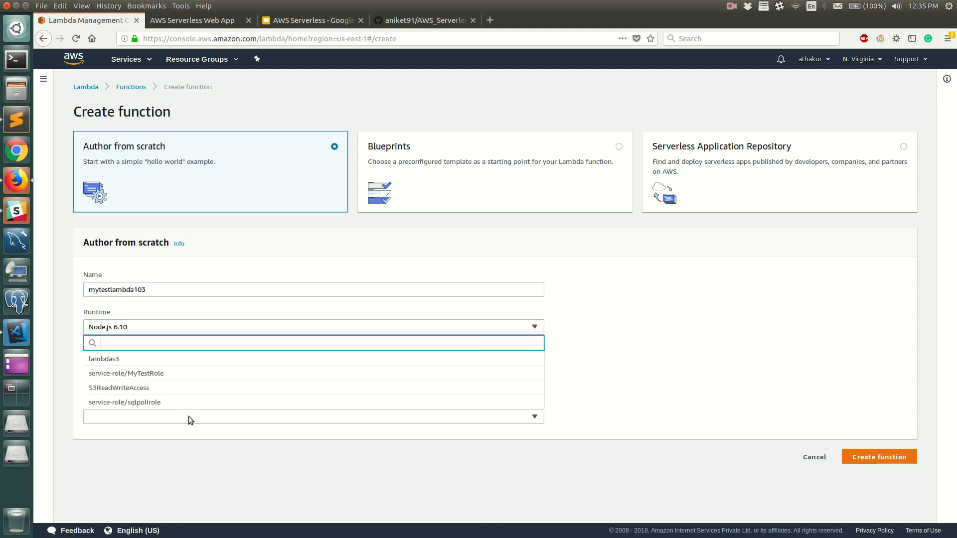
pyautogui.click(161, 360)
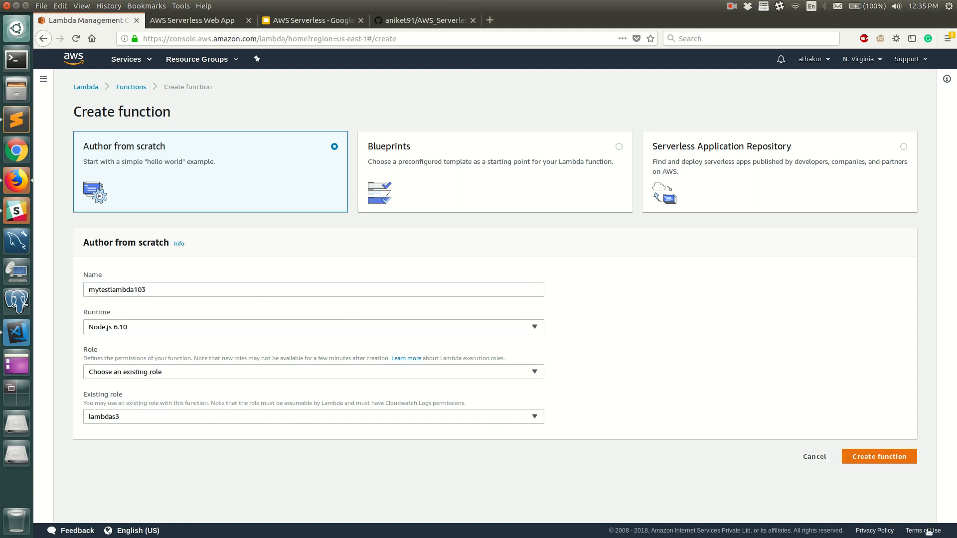
pyautogui.click(881, 459)
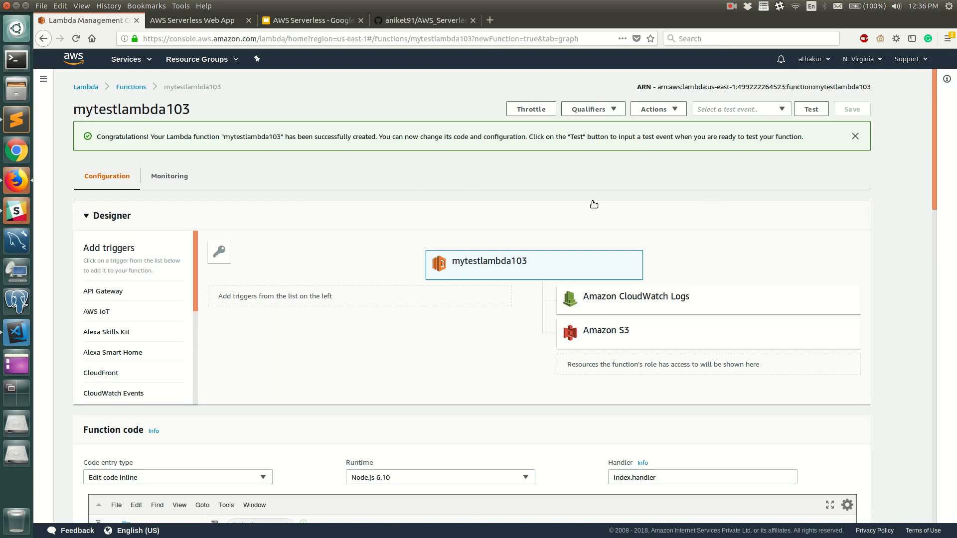
# Add console.log("This is my demo lambda"); at the start of the handler in index.js and save the file.
pyautogui.scroll(-5, 445, 339)
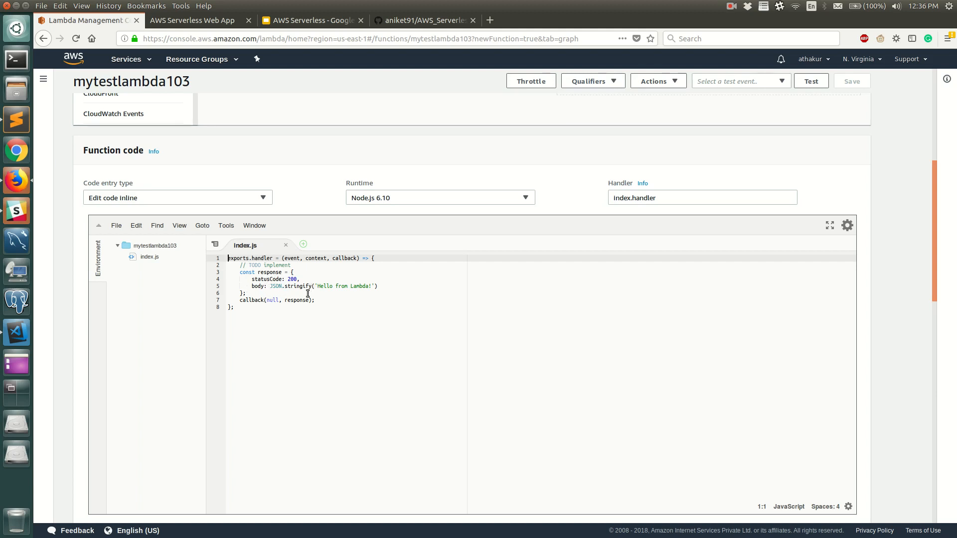
pyautogui.click(388, 260)
pyautogui.press('Return')
pyautogui.press('Return')
pyautogui.press('Return')
pyautogui.press('Up')
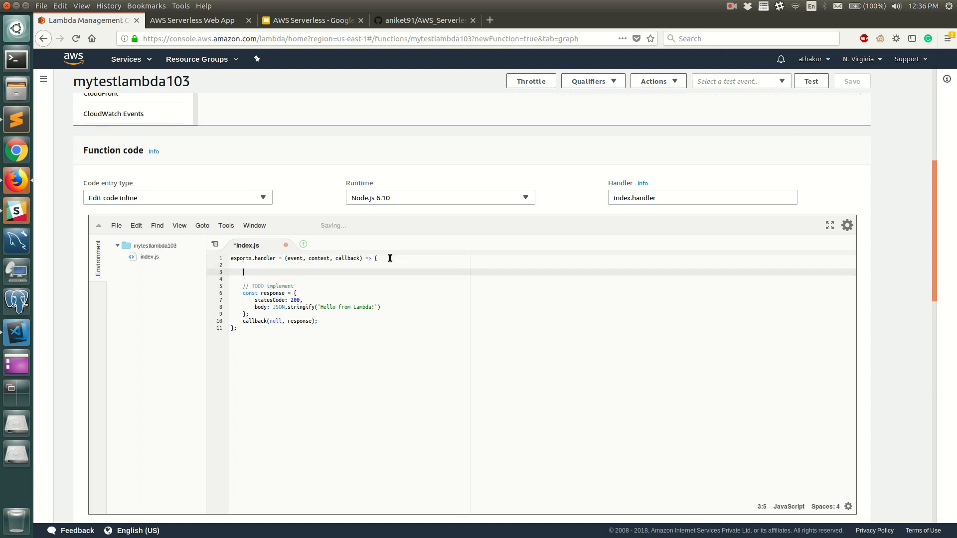
pyautogui.write('co')
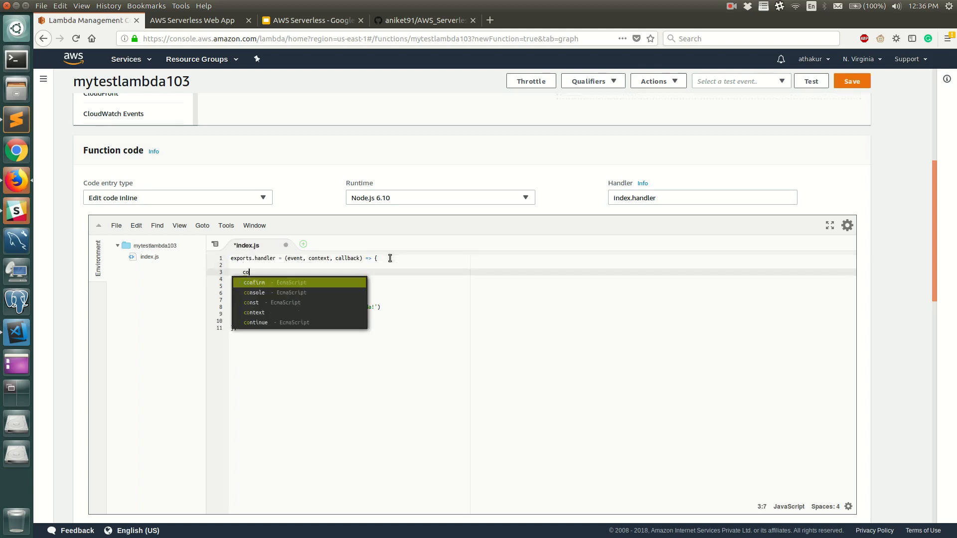
pyautogui.write('nsole.log("This is ')
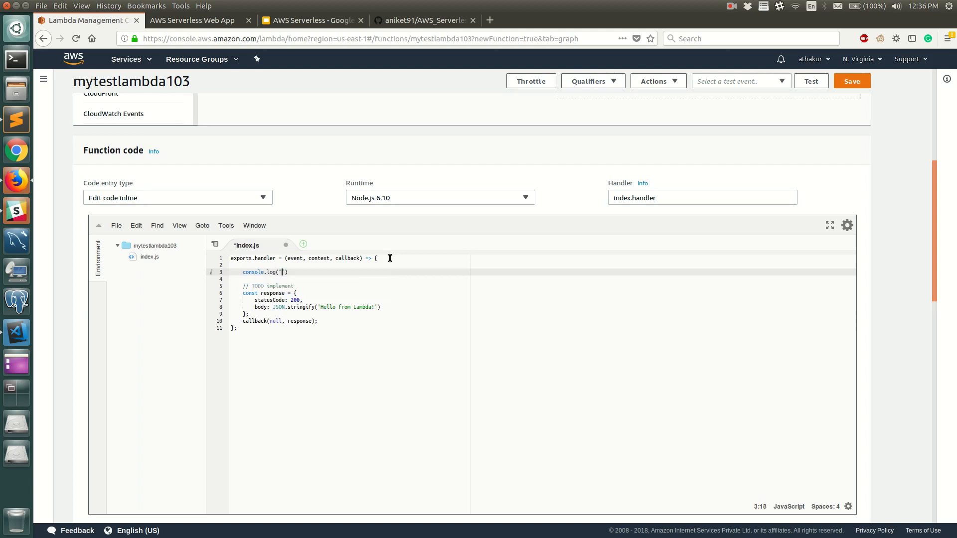
pyautogui.write('my demo lambda");')
pyautogui.hotkey('ctrl', 's')
# Extend the response body text to 'Hello from Lambda! - From OSFG!' and save both the file and the function.
pyautogui.click(372, 307)
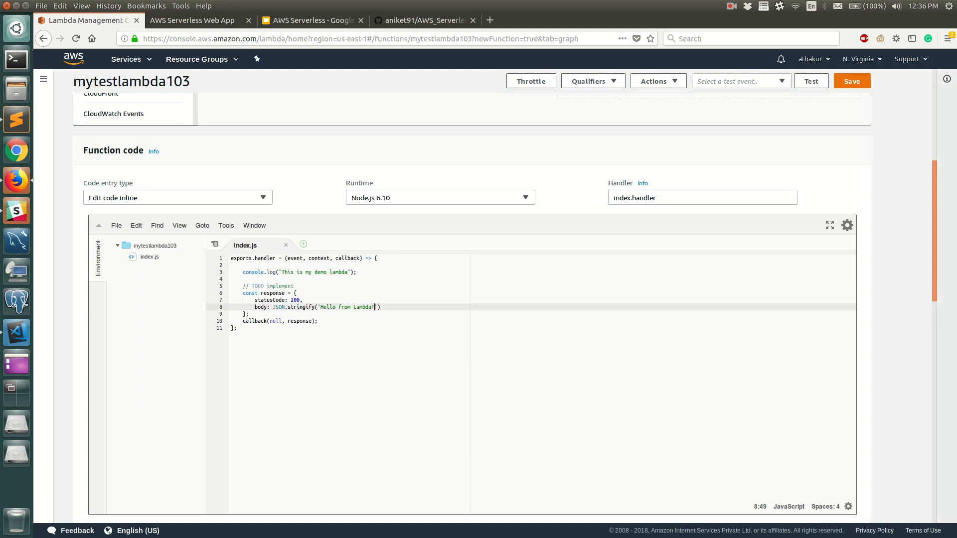
pyautogui.write('- From ')
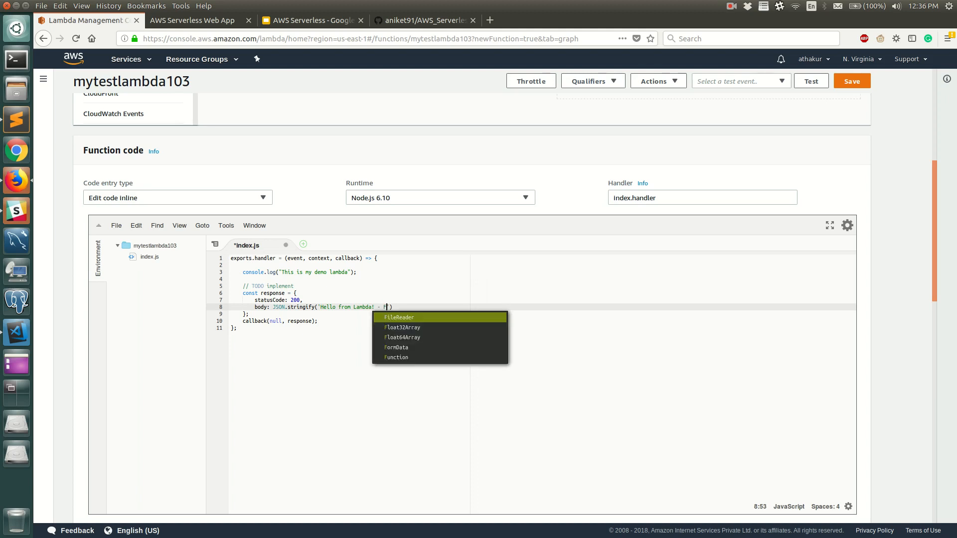
pyautogui.write('OSFG!')
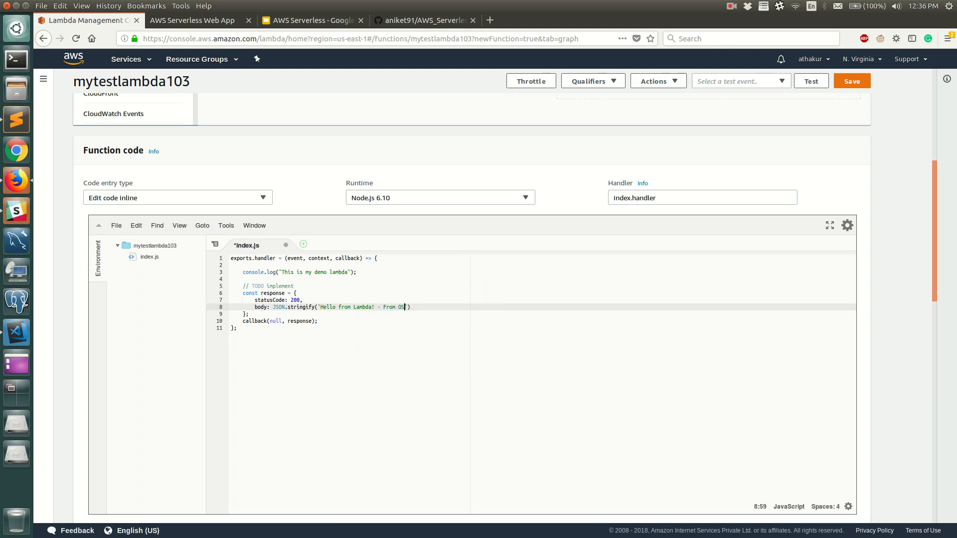
pyautogui.write("');")
pyautogui.hotkey('ctrl', 's')
pyautogui.press('BackSpace')
pyautogui.hotkey('ctrl', 's')
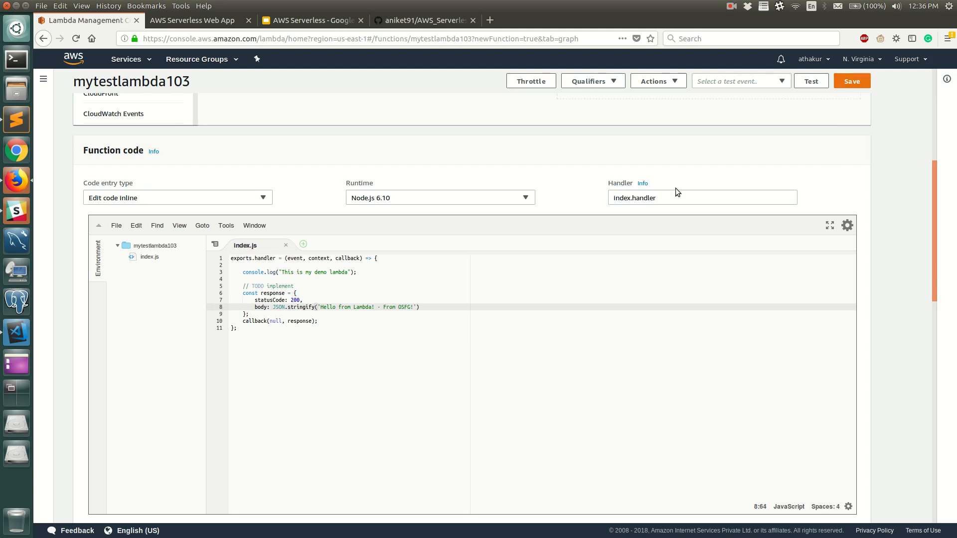
pyautogui.scroll(3, 873, 122)
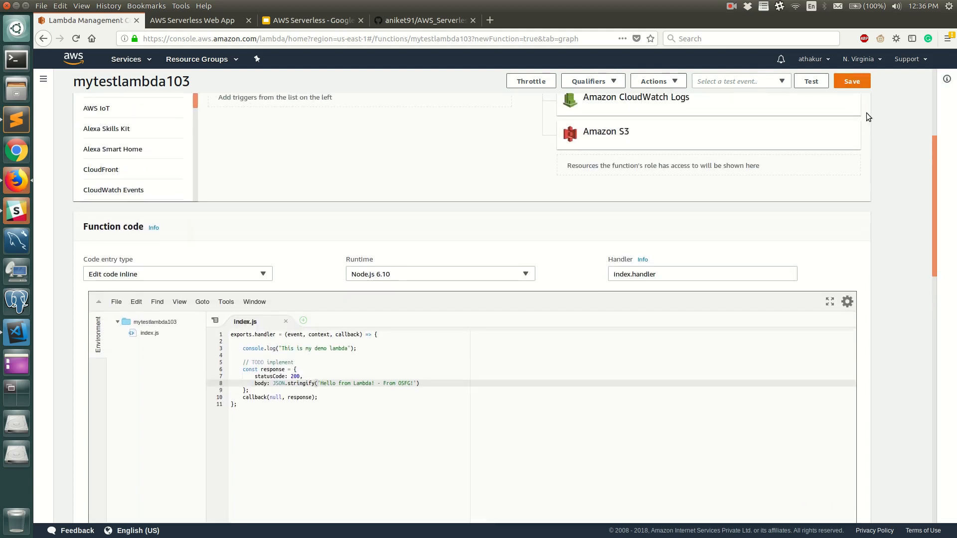
pyautogui.click(852, 82)
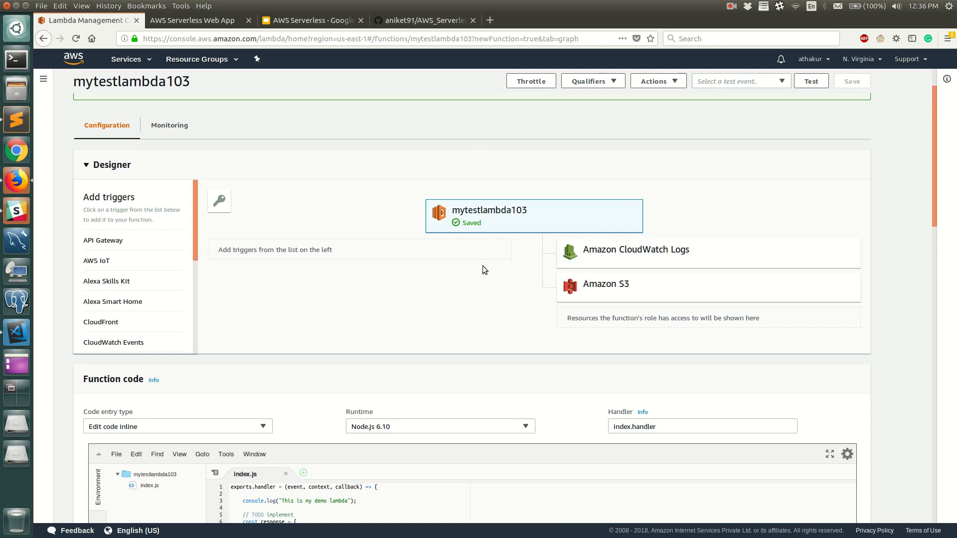
# Examine the function's environment variables, tags, execution role and basic settings below the code.
pyautogui.scroll(-15, 428, 302)
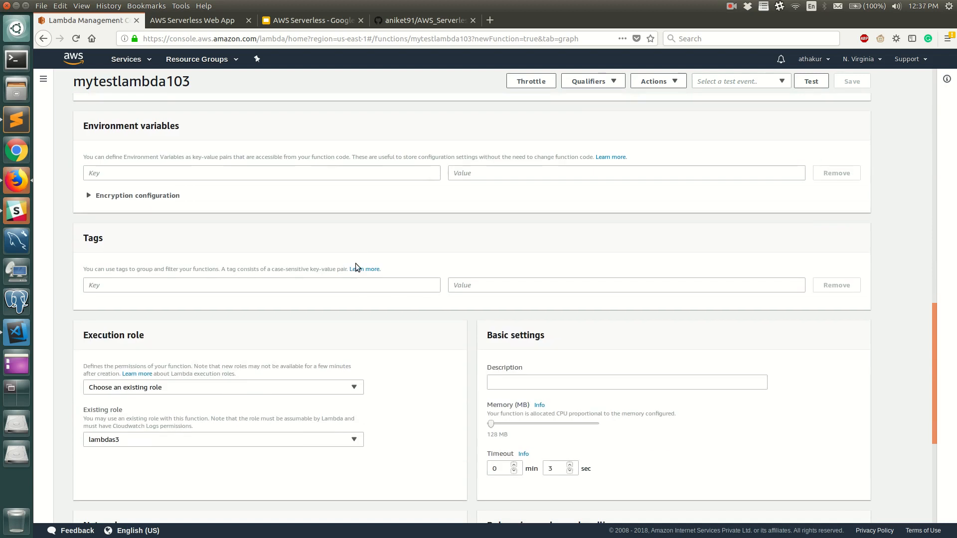
pyautogui.scroll(5, 355, 263)
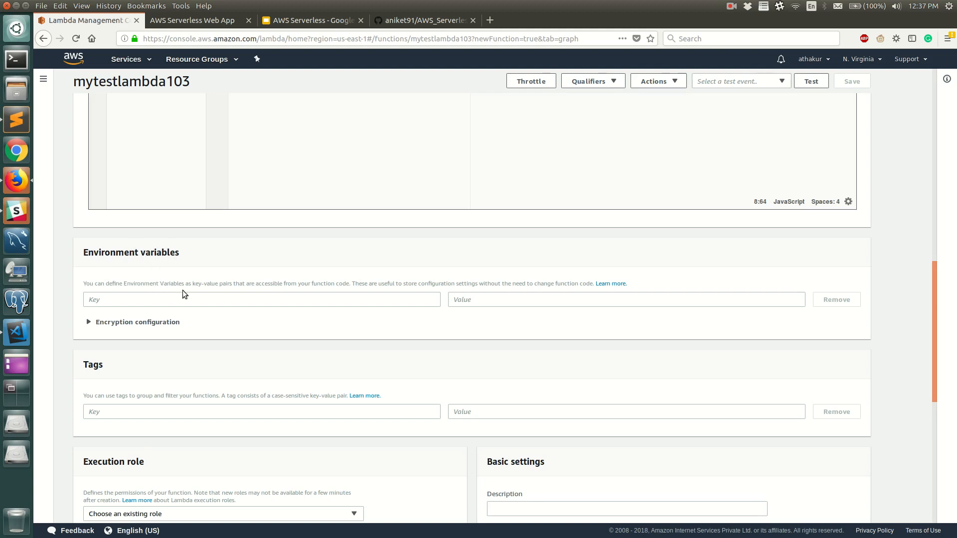
pyautogui.scroll(3, 229, 295)
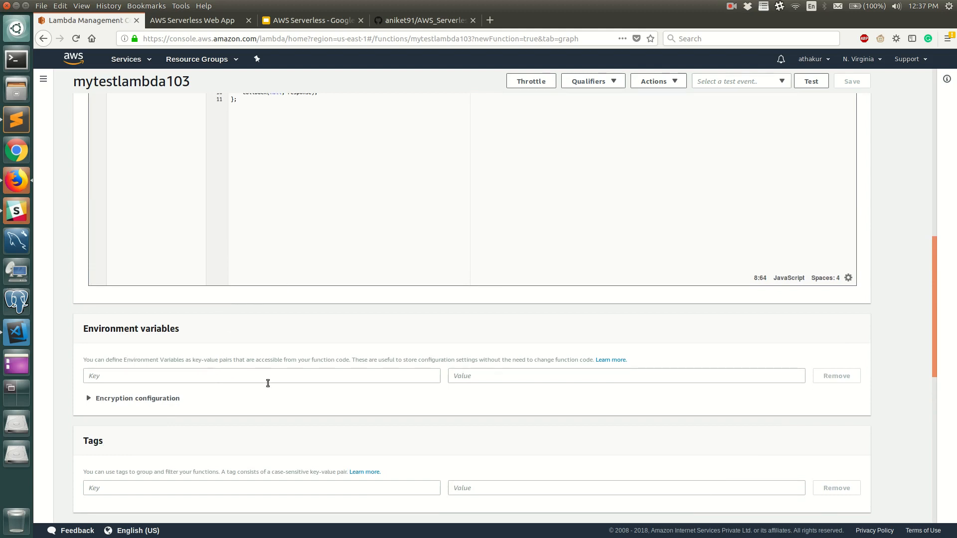
pyautogui.scroll(3, 252, 376)
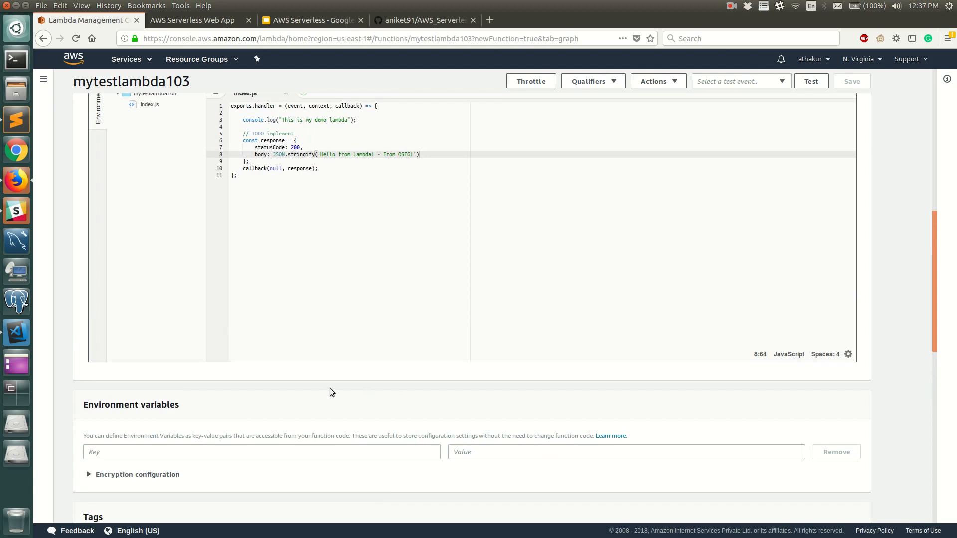
pyautogui.scroll(-2, 331, 390)
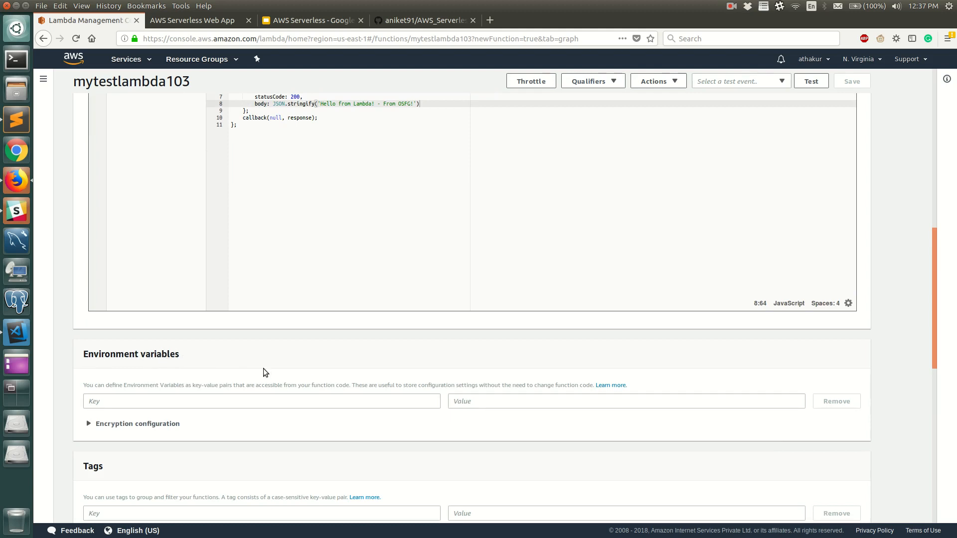
pyautogui.scroll(-3, 190, 346)
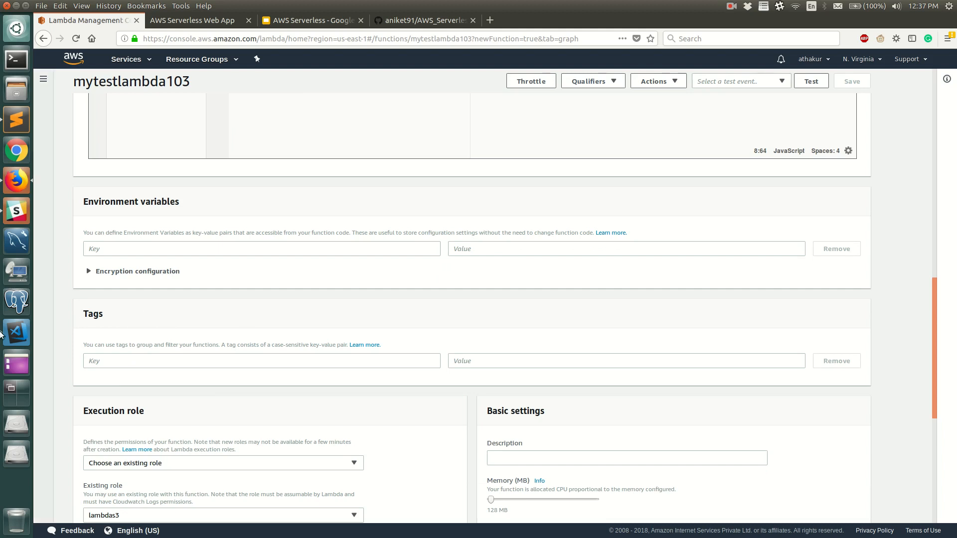
pyautogui.scroll(-2, 318, 348)
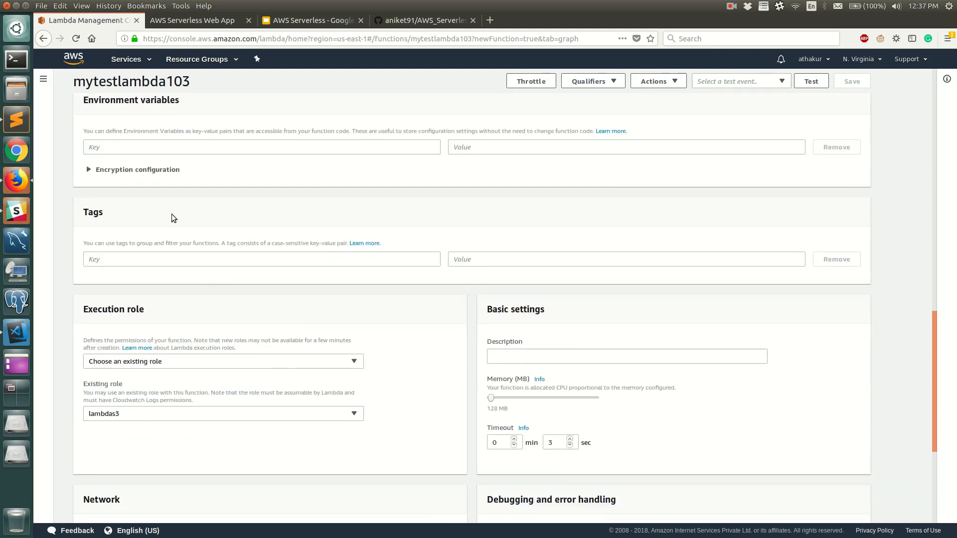
pyautogui.scroll(-1, 355, 298)
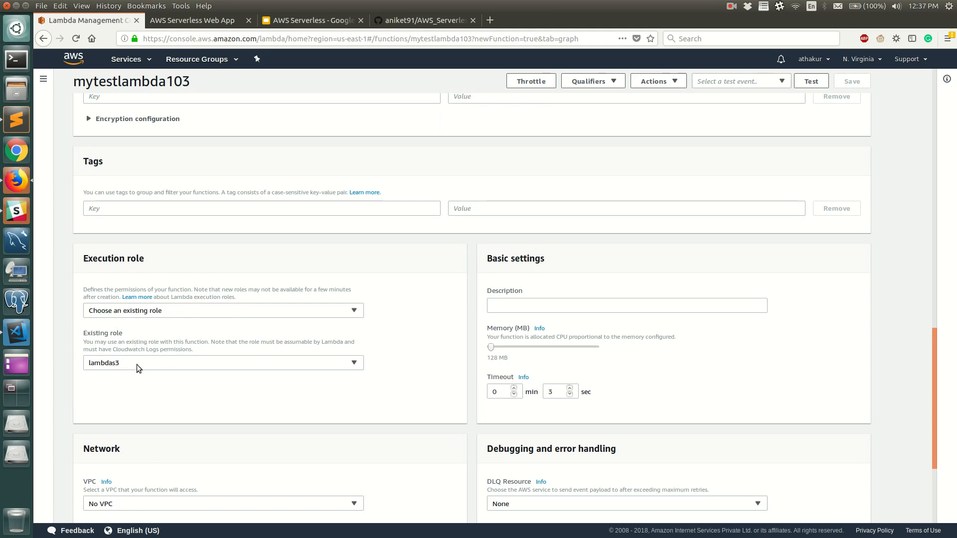
# Search the AWS services for iam, open IAM in a new browser tab and switch to it.
pyautogui.click(146, 59)
pyautogui.click(199, 94)
pyautogui.hotkey('ctrl', 'a')
pyautogui.press('BackSpace')
pyautogui.write('iam')
pyautogui.press('BackSpace')
pyautogui.press('BackSpace')
pyautogui.press('BackSpace')
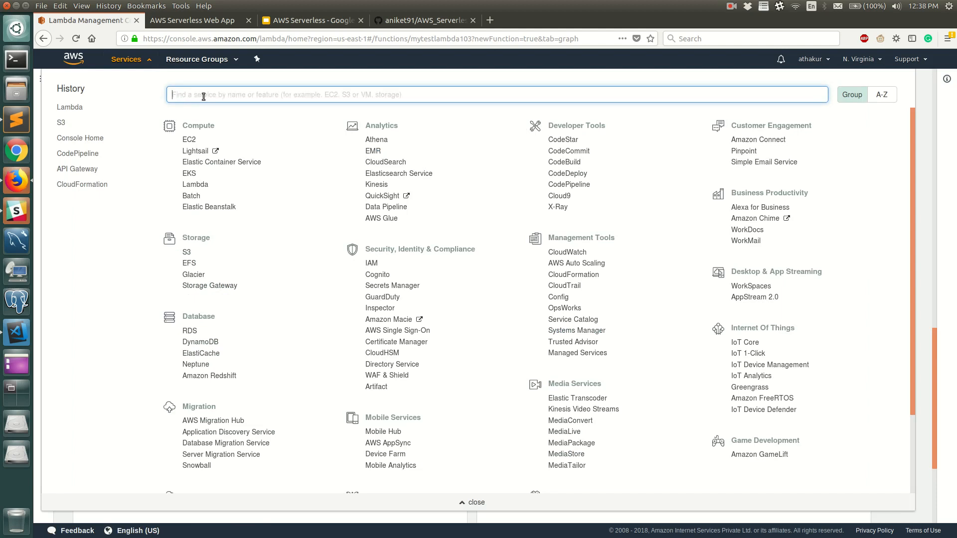
pyautogui.write('iam')
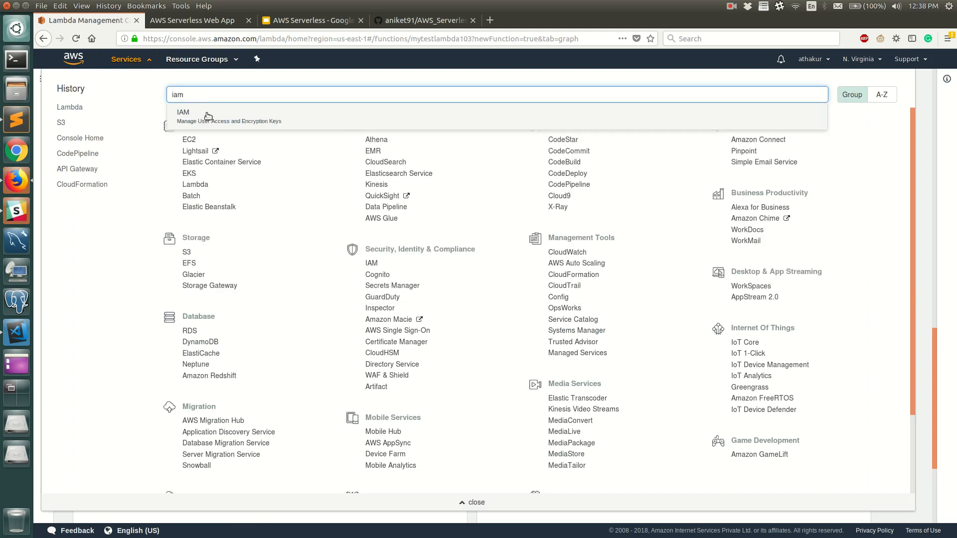
pyautogui.middleClick(209, 124)
pyautogui.click(188, 18)
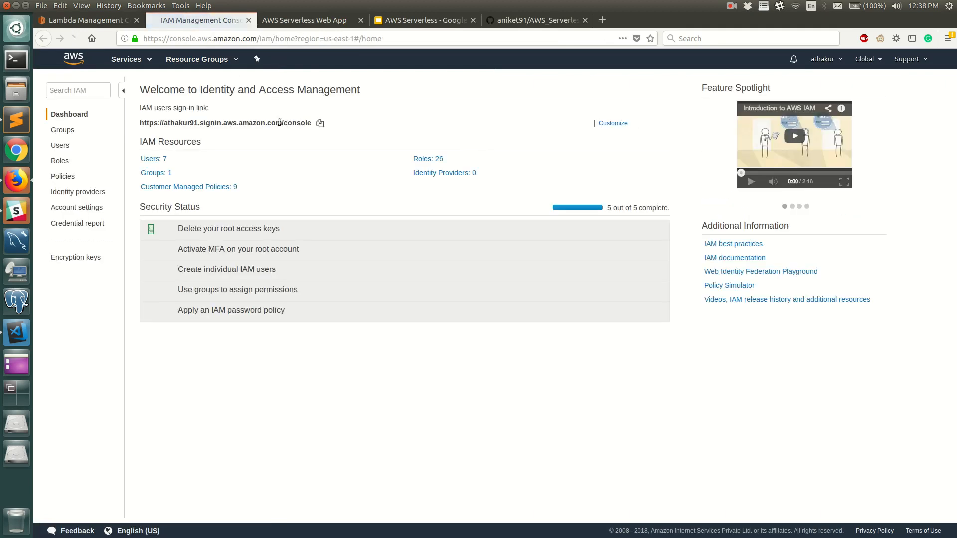
# Find the lambdas3 role in the IAM roles list by searching the page for "lambda", and open its summary.
pyautogui.click(59, 160)
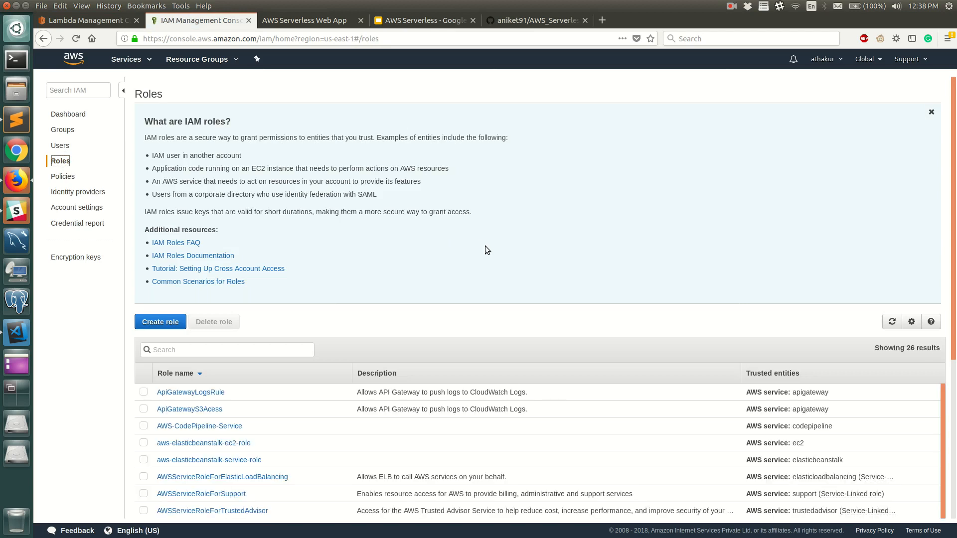
pyautogui.scroll(-3, 457, 398)
pyautogui.scroll(-1, 458, 398)
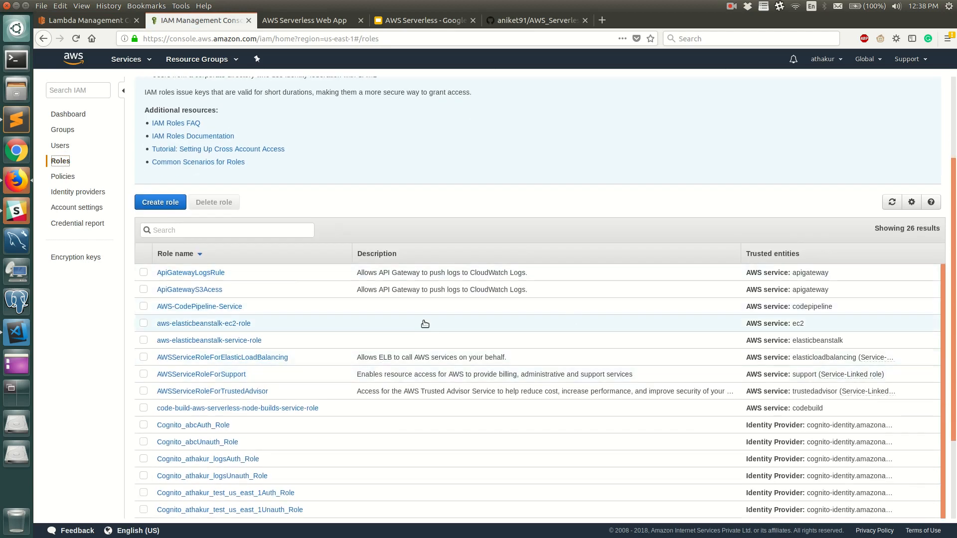
pyautogui.hotkey('ctrl', 'f')
pyautogui.write('lambda')
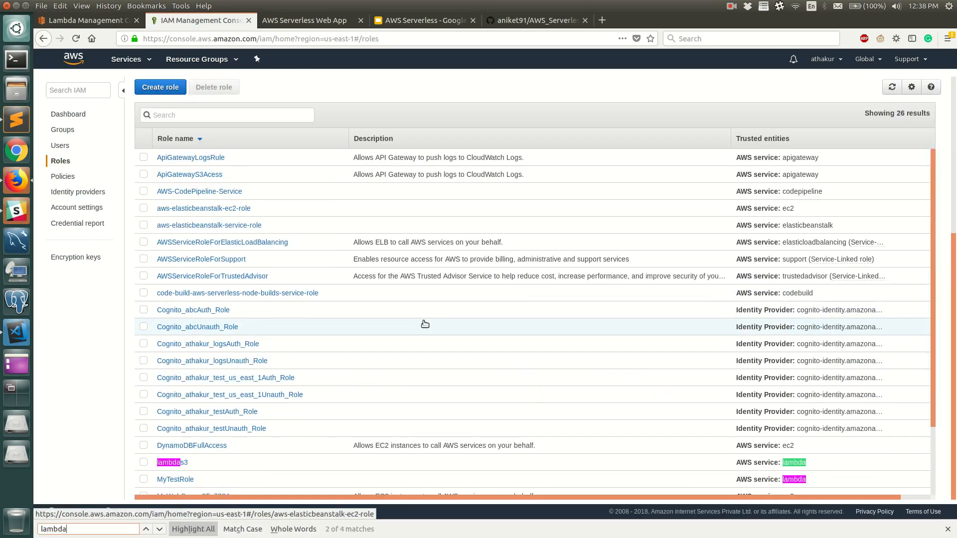
pyautogui.click(173, 463)
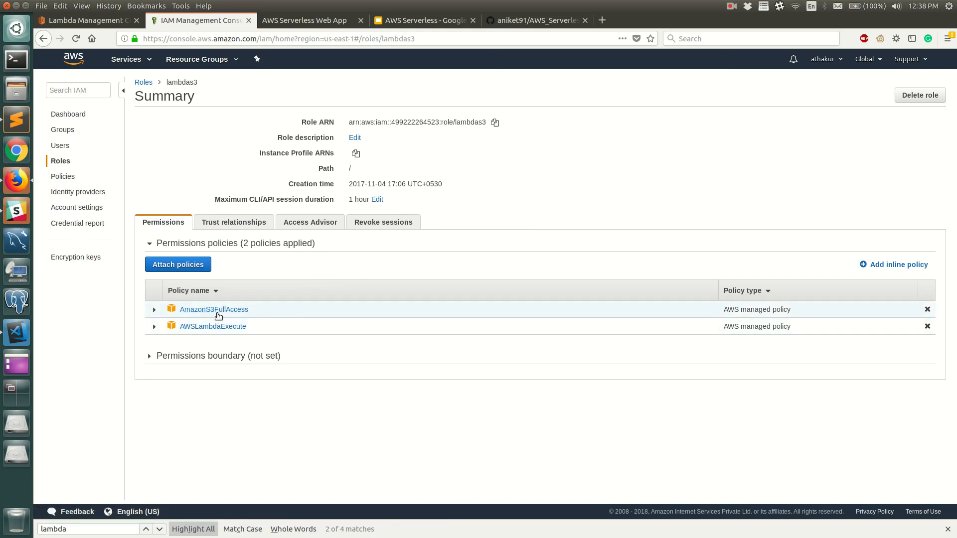
# Expand the AWSLambdaExecute policy of the role and view its permissions as JSON.
pyautogui.click(154, 328)
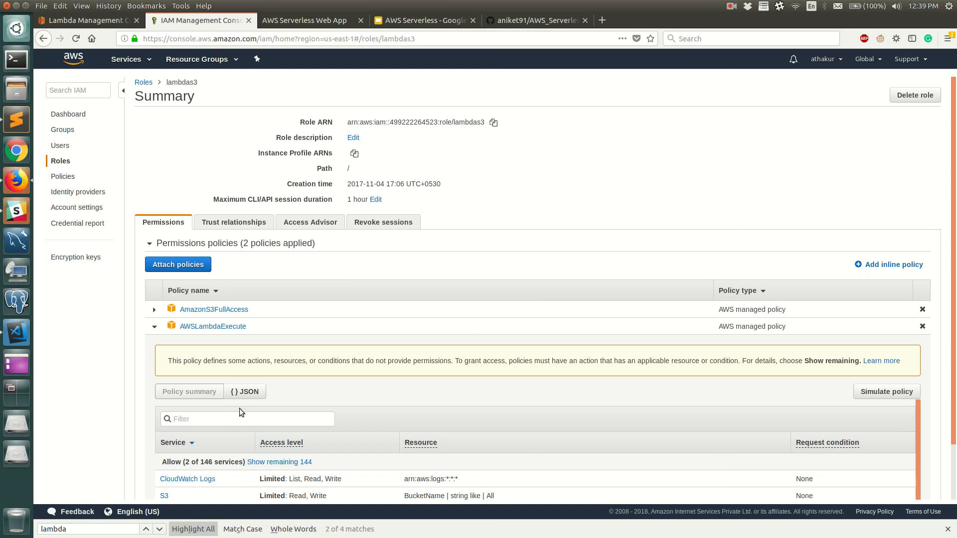
pyautogui.click(247, 392)
pyautogui.scroll(-3, 278, 397)
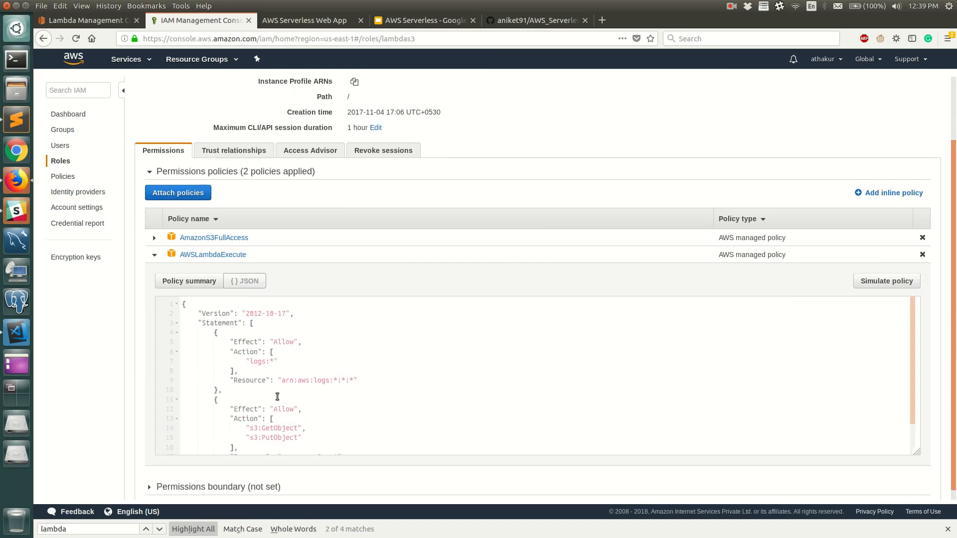
# Review the AWSLambdaExecute policy JSON, return to the Lambda function's browser tab and close the services list.
pyautogui.scroll(-3, 310, 371)
pyautogui.scroll(3, 310, 385)
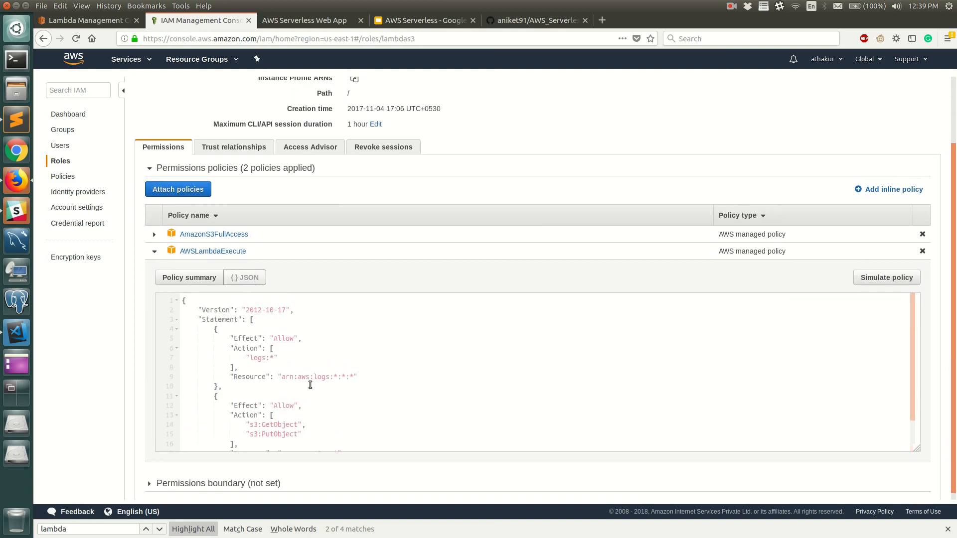
pyautogui.scroll(3, 310, 385)
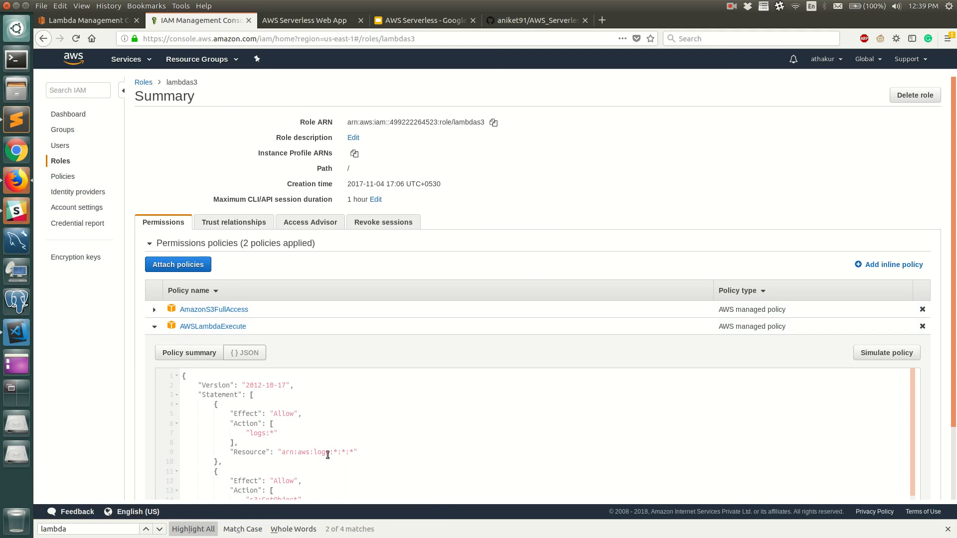
pyautogui.click(82, 20)
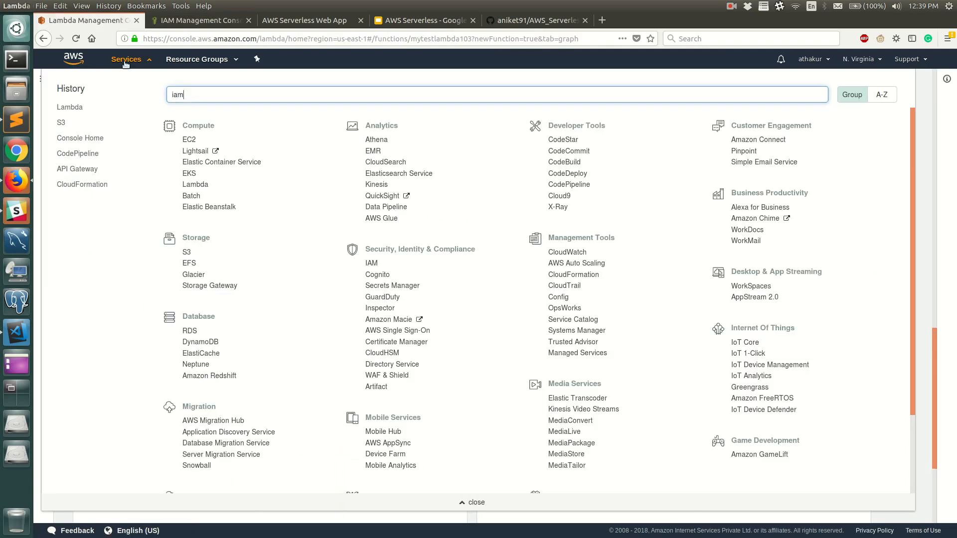
pyautogui.click(925, 186)
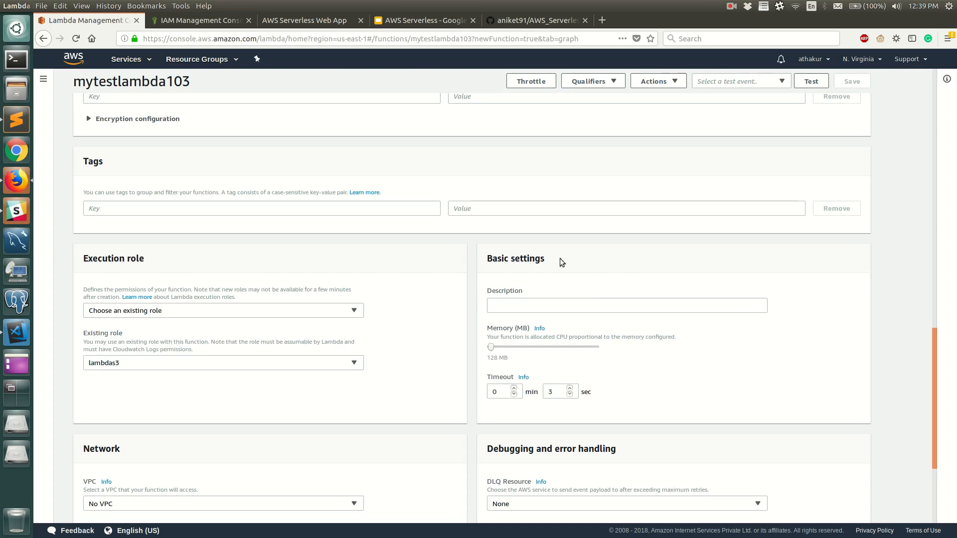
# Examine the function's memory, timeout, network, debugging, concurrency and auditing settings below the code.
pyautogui.scroll(-1, 563, 313)
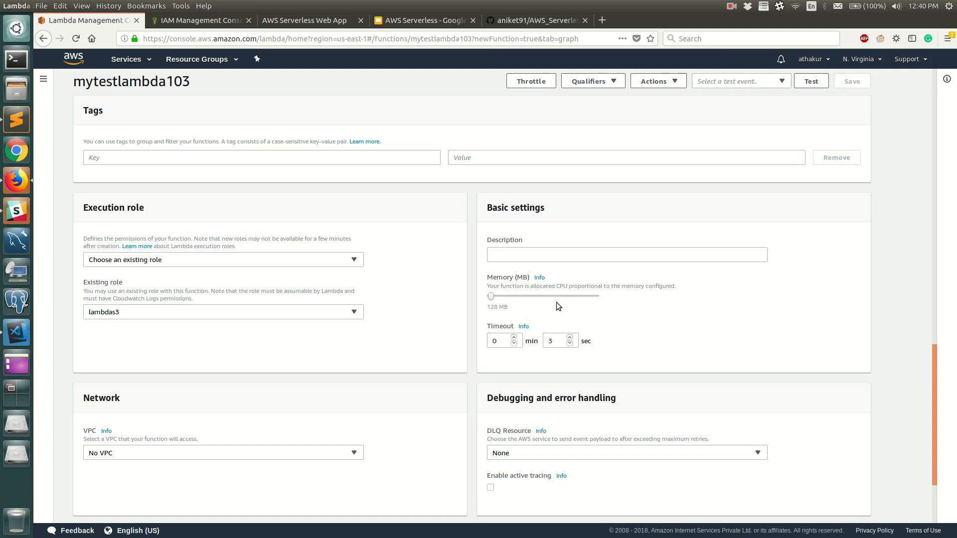
pyautogui.scroll(10, 403, 296)
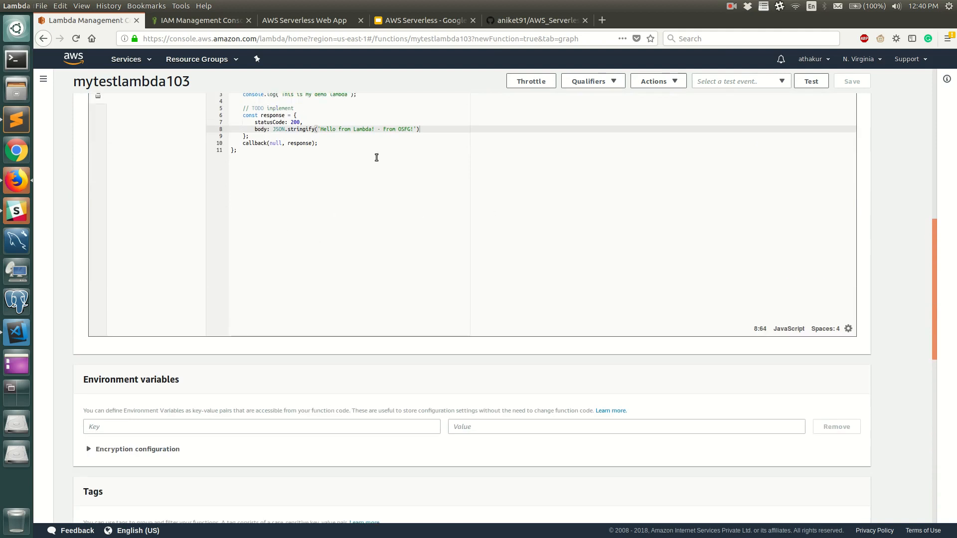
pyautogui.scroll(-5, 534, 426)
pyautogui.scroll(-2, 573, 424)
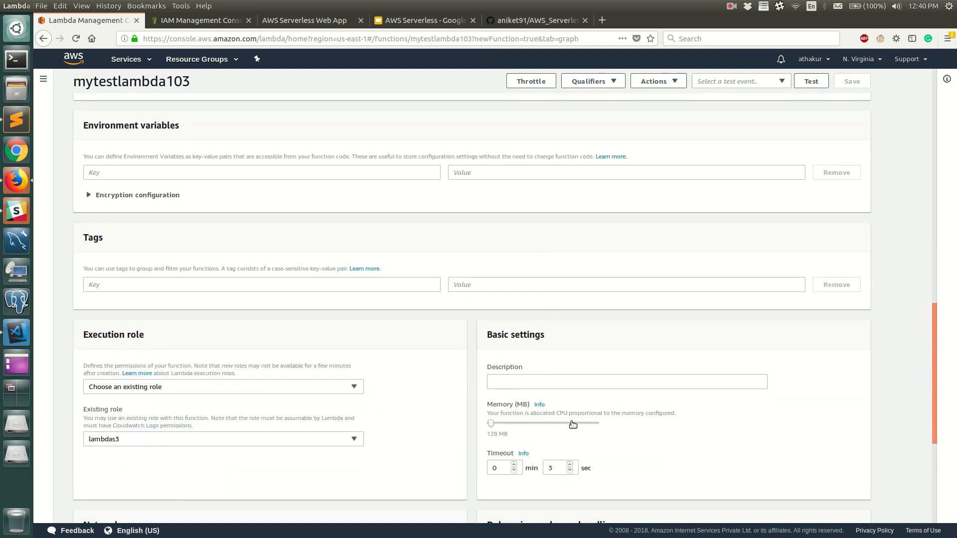
pyautogui.scroll(-6, 621, 438)
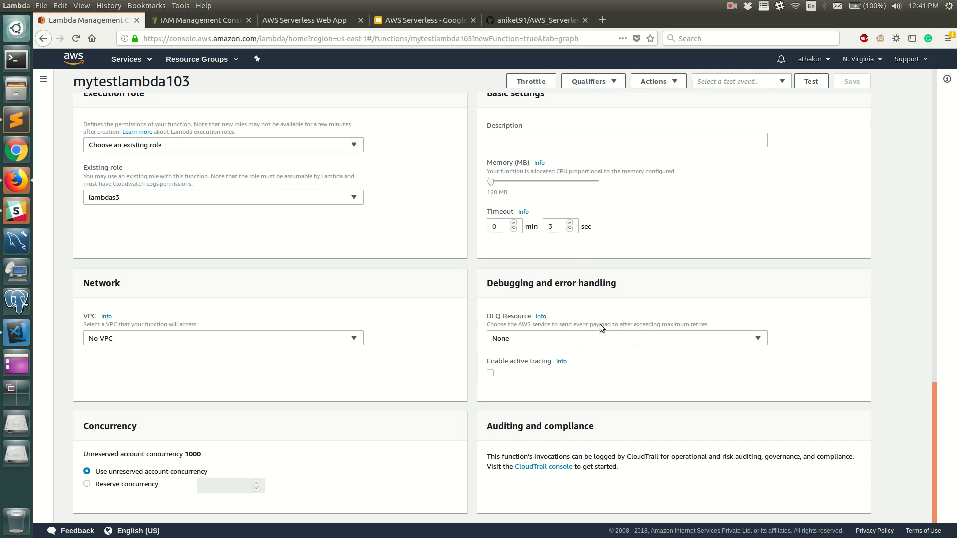
pyautogui.scroll(3, 477, 319)
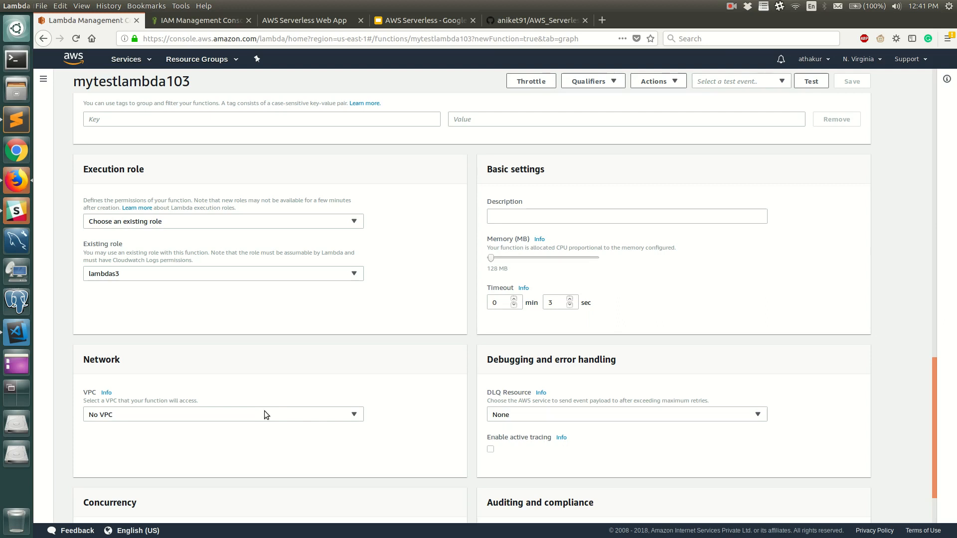
pyautogui.scroll(10, 334, 388)
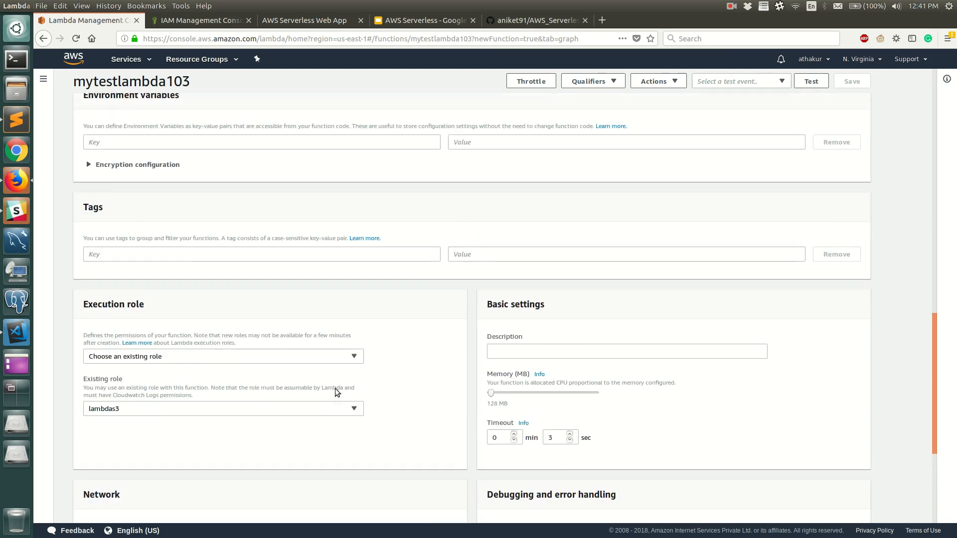
pyautogui.scroll(9, 439, 388)
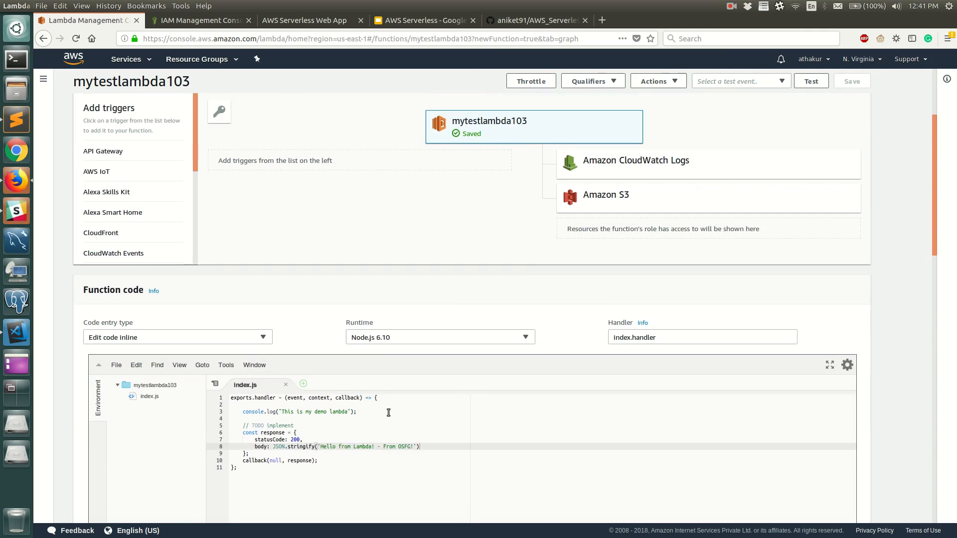
# Extend the console.log call in index.js to "This is my demo lambda. Event : " + JSON.stringify(event) and save the function.
pyautogui.scroll(-1, 412, 402)
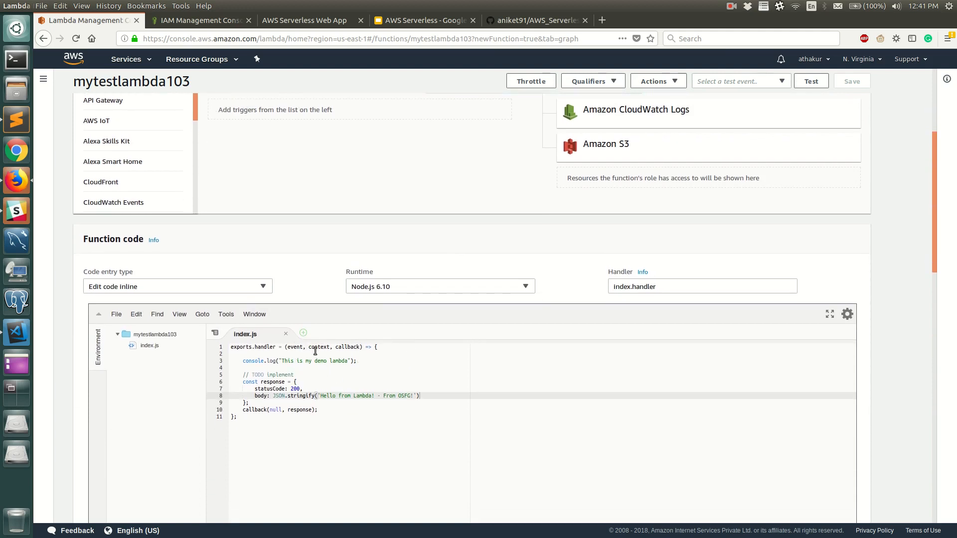
pyautogui.doubleClick(294, 348)
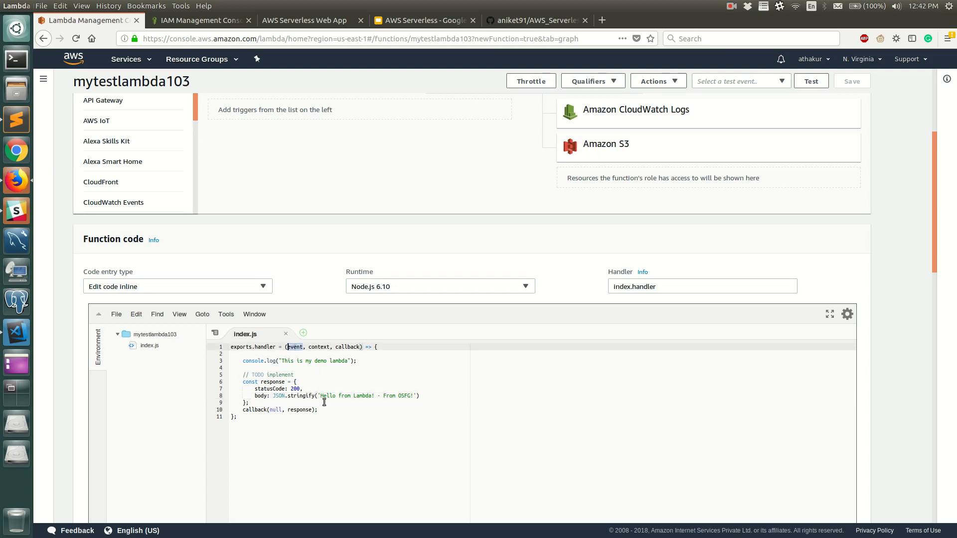
pyautogui.click(346, 361)
pyautogui.write('. Event')
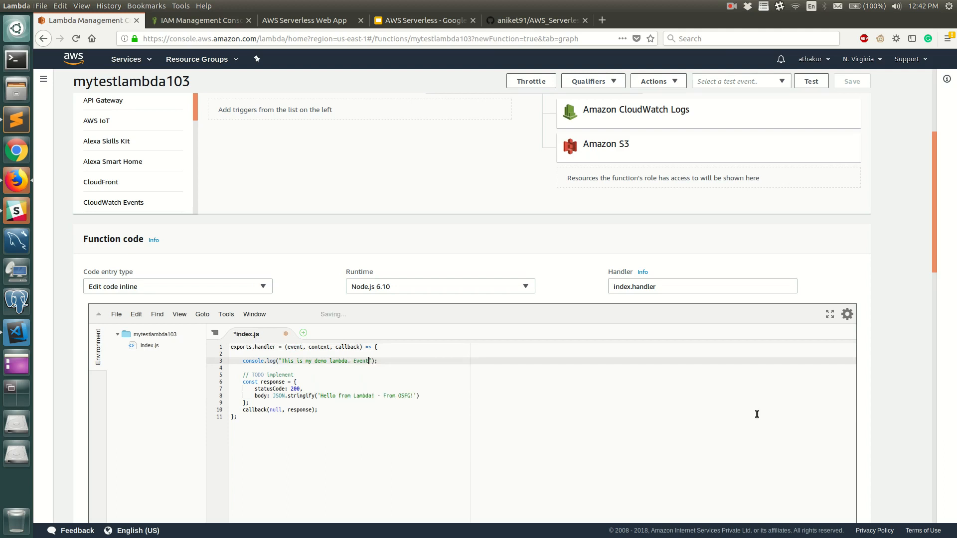
pyautogui.write(' : " + JSON')
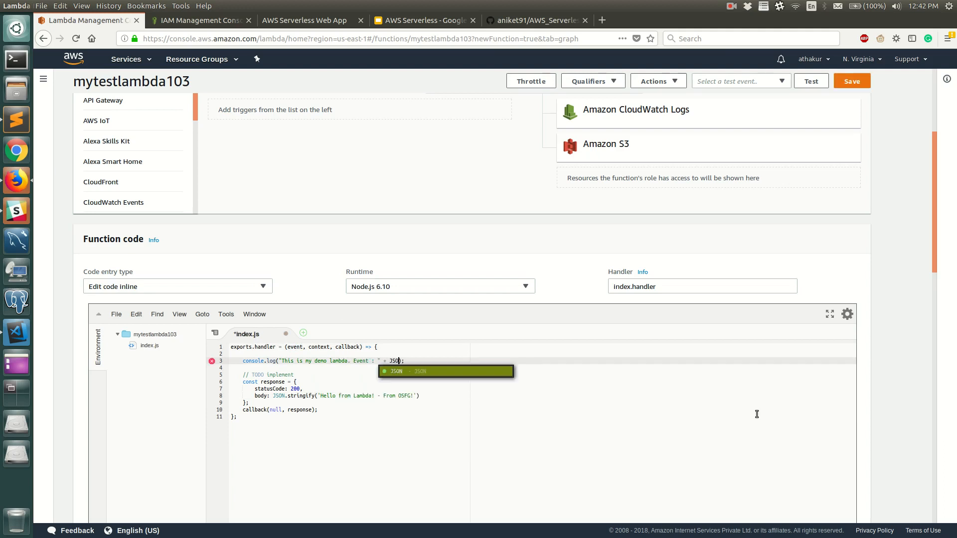
pyautogui.write('.stringify(')
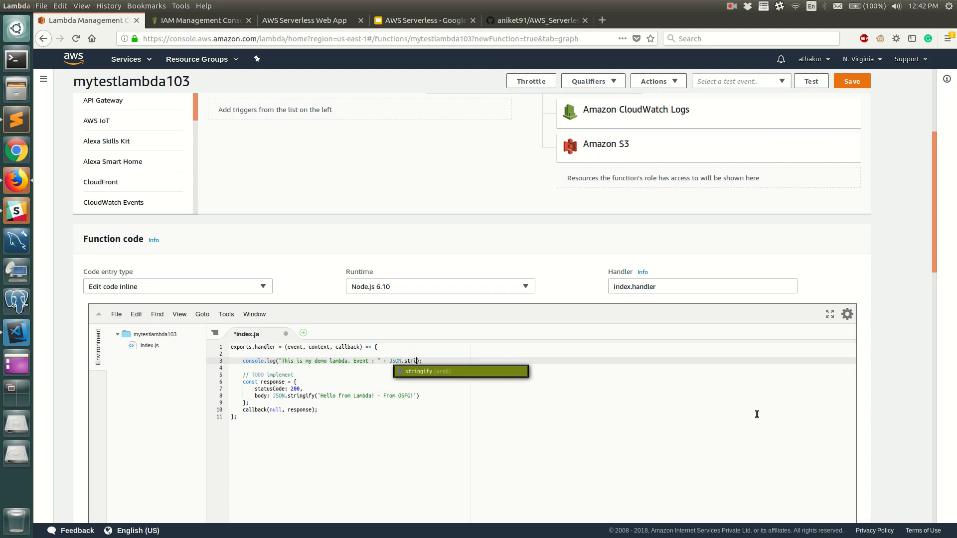
pyautogui.write('event')
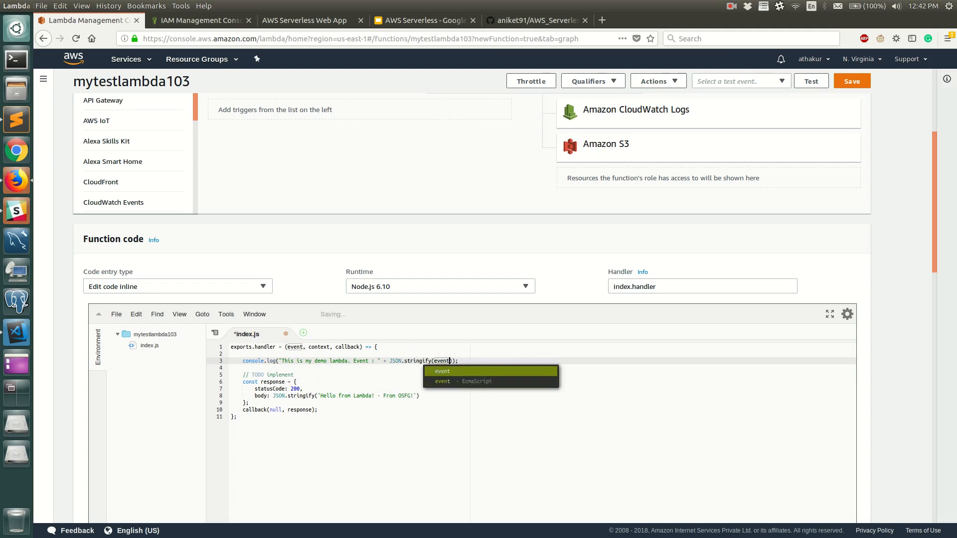
pyautogui.click(757, 414)
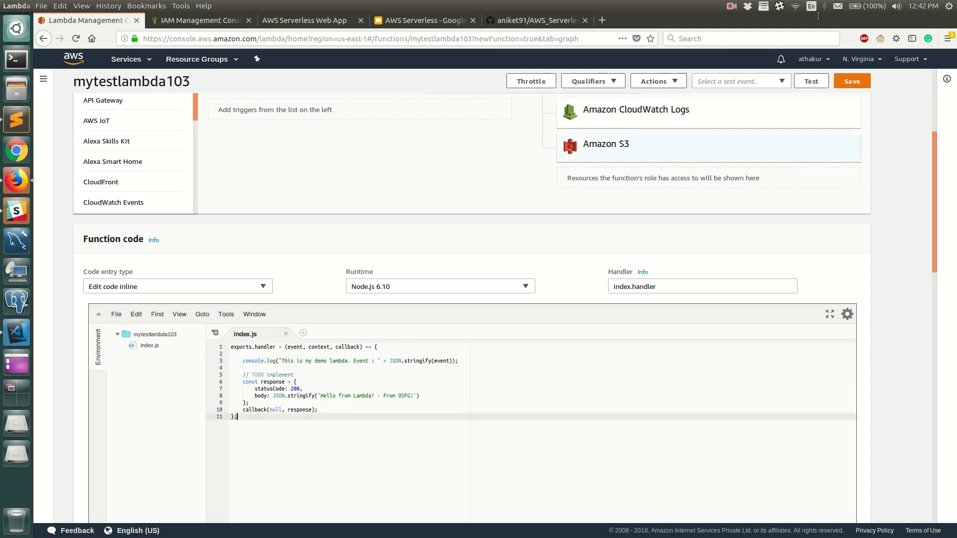
pyautogui.click(852, 83)
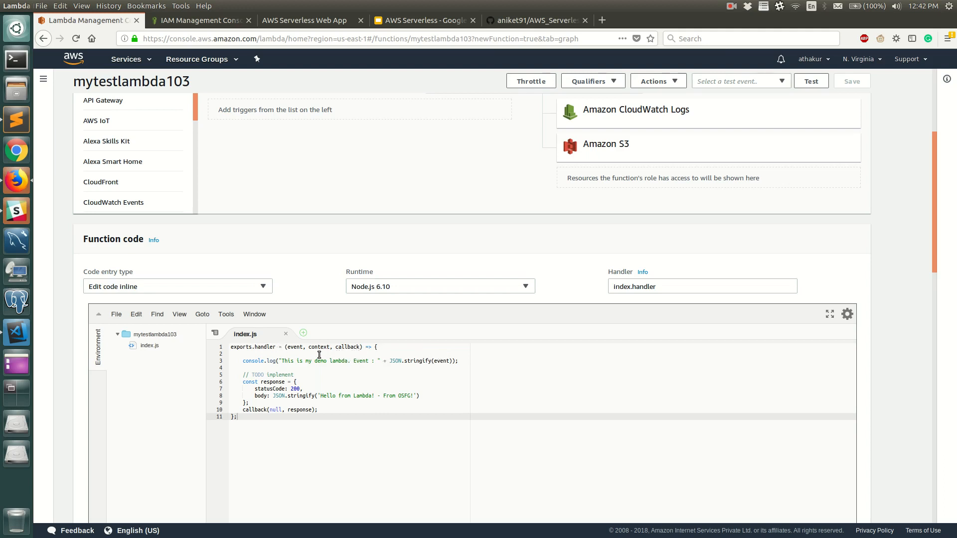
# Create a test event named testevent from the Hello World template.
pyautogui.doubleClick(444, 361)
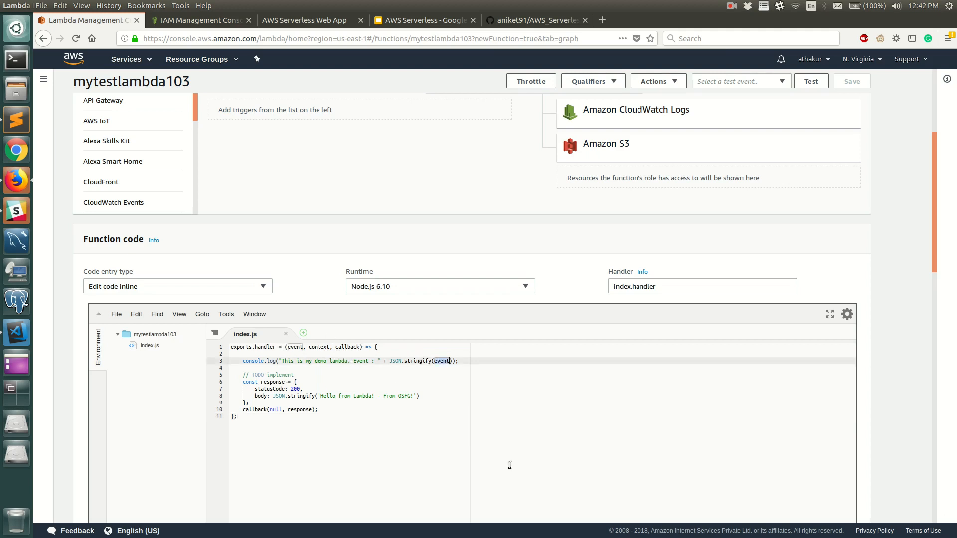
pyautogui.scroll(3, 509, 465)
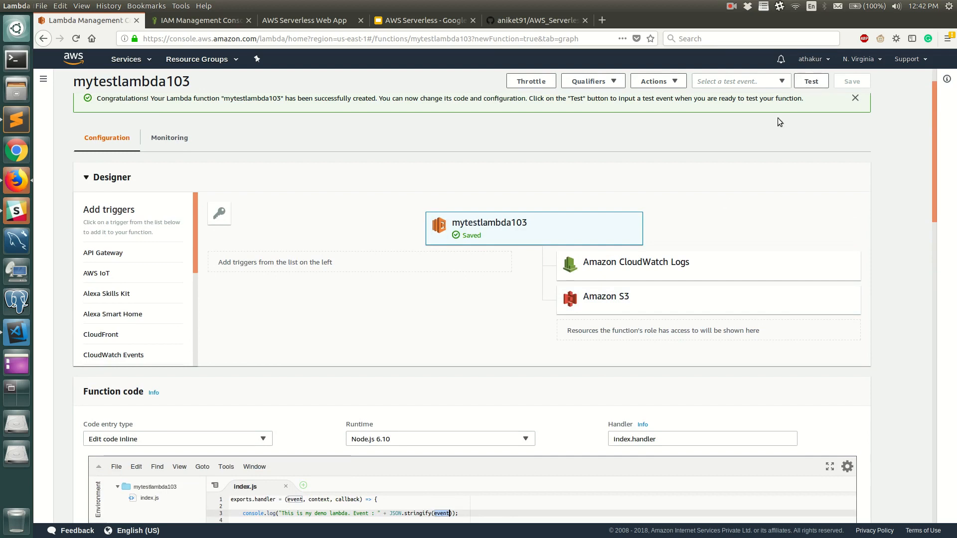
pyautogui.scroll(1, 720, 202)
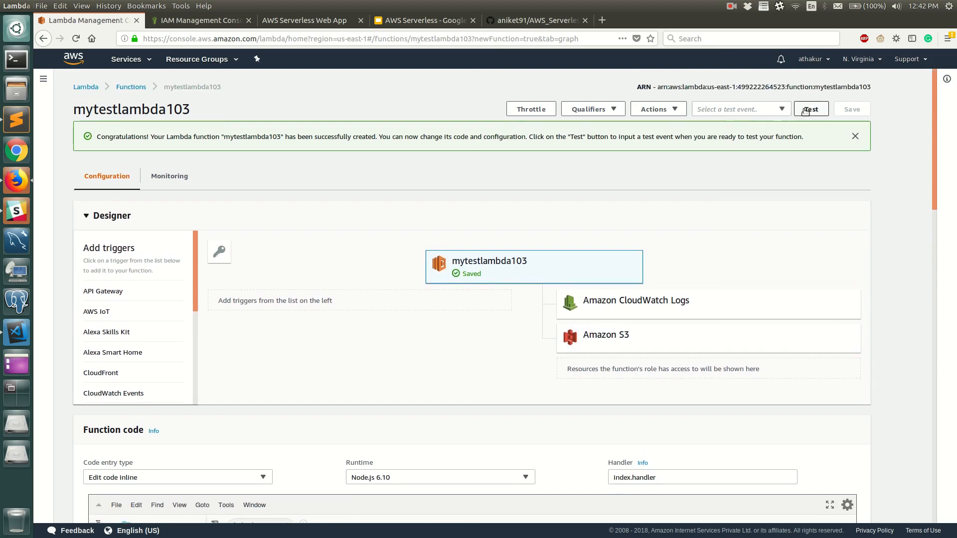
pyautogui.click(766, 111)
pyautogui.click(757, 125)
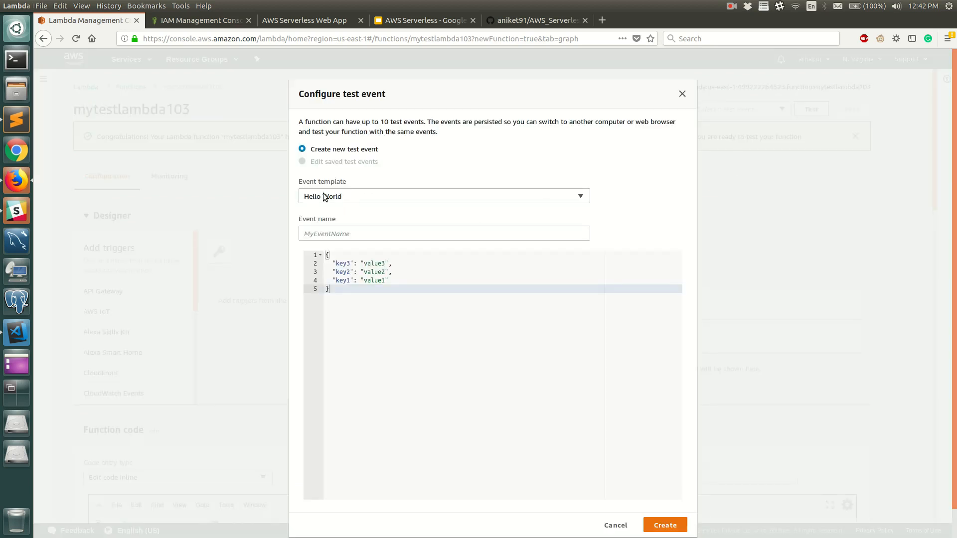
pyautogui.click(353, 230)
pyautogui.write('testevent')
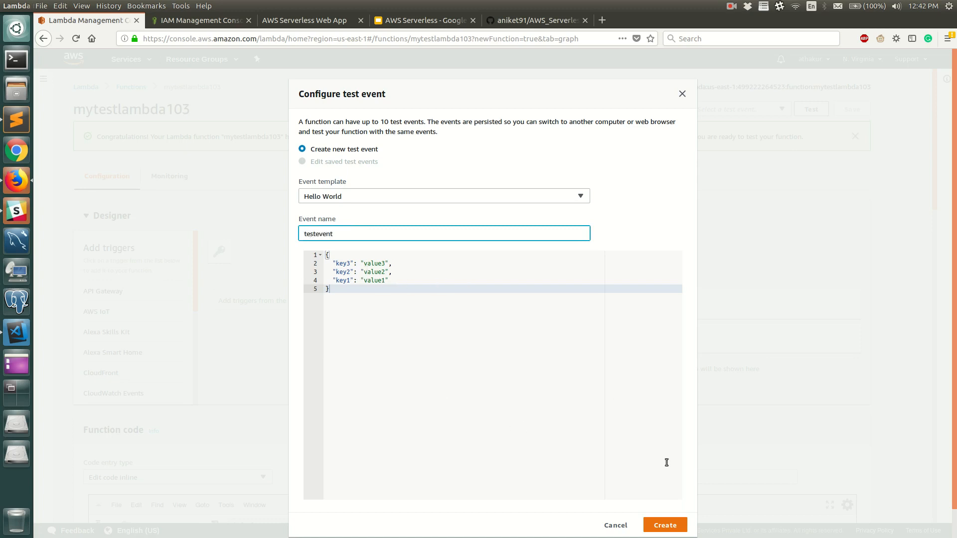
pyautogui.click(665, 526)
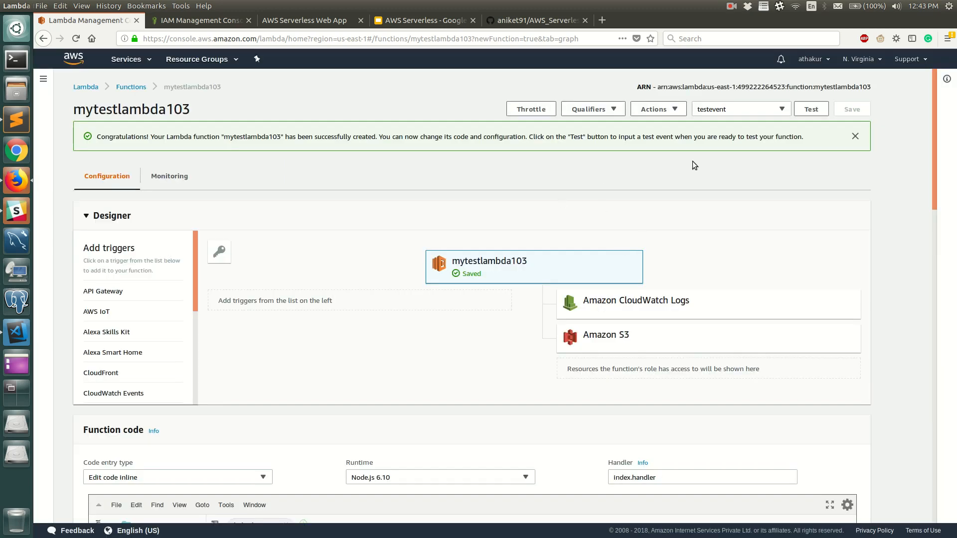
# Run the function with testevent and examine the returned status code and the logged event in the execution details.
pyautogui.click(813, 110)
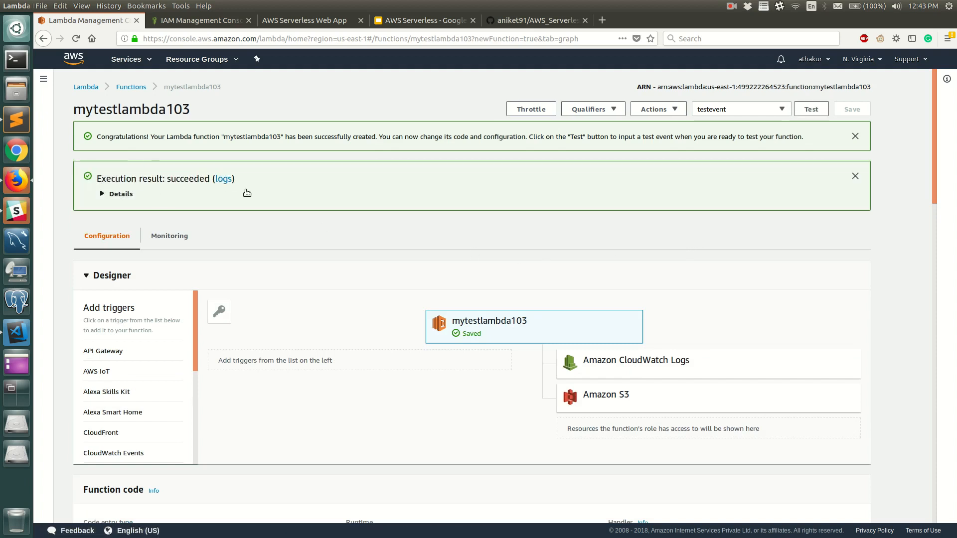
pyautogui.click(176, 195)
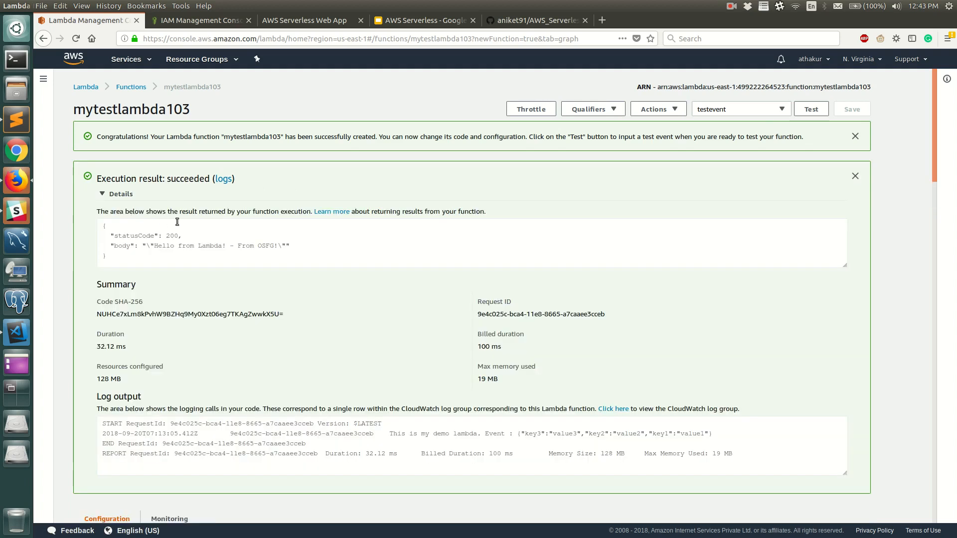
pyautogui.moveTo(110, 236); pyautogui.dragTo(179, 237)
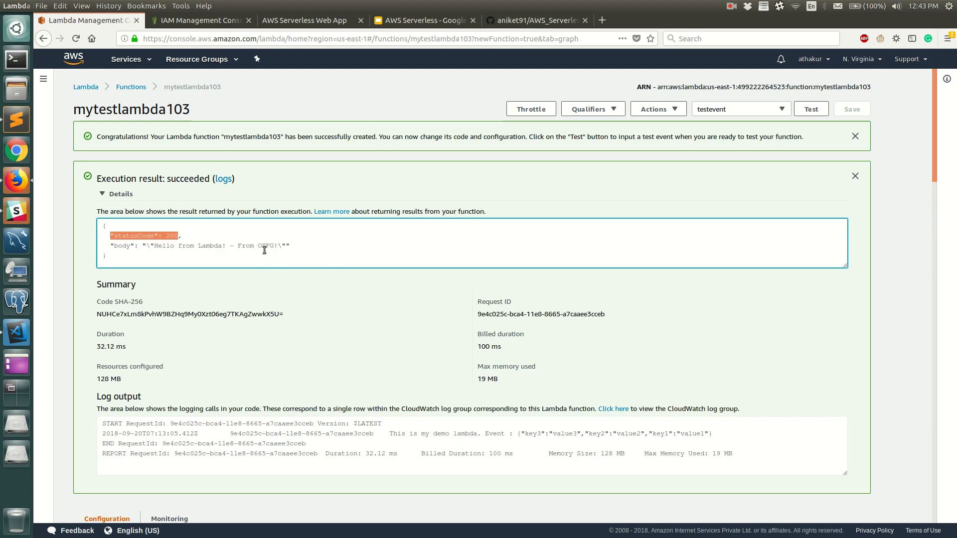
pyautogui.scroll(-4, 349, 326)
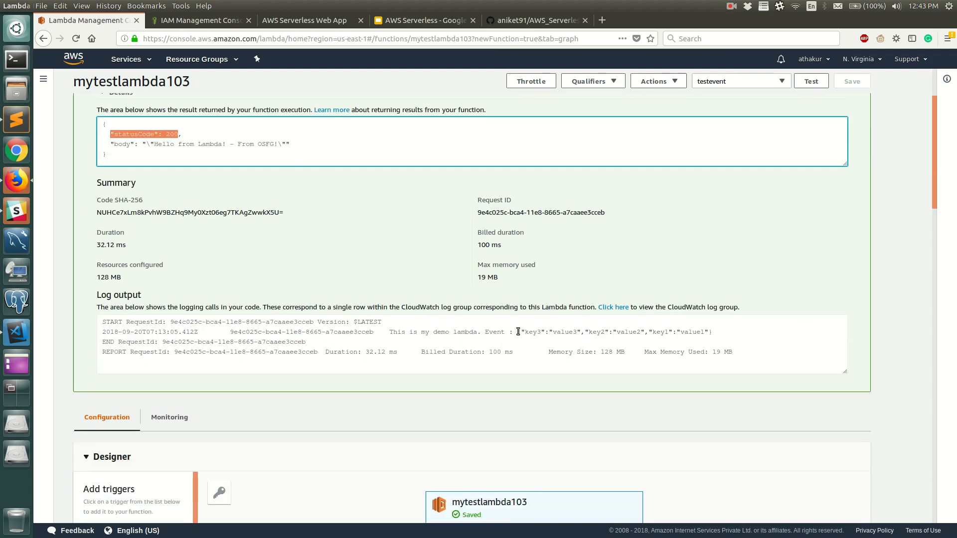
pyautogui.moveTo(517, 332); pyautogui.dragTo(713, 331)
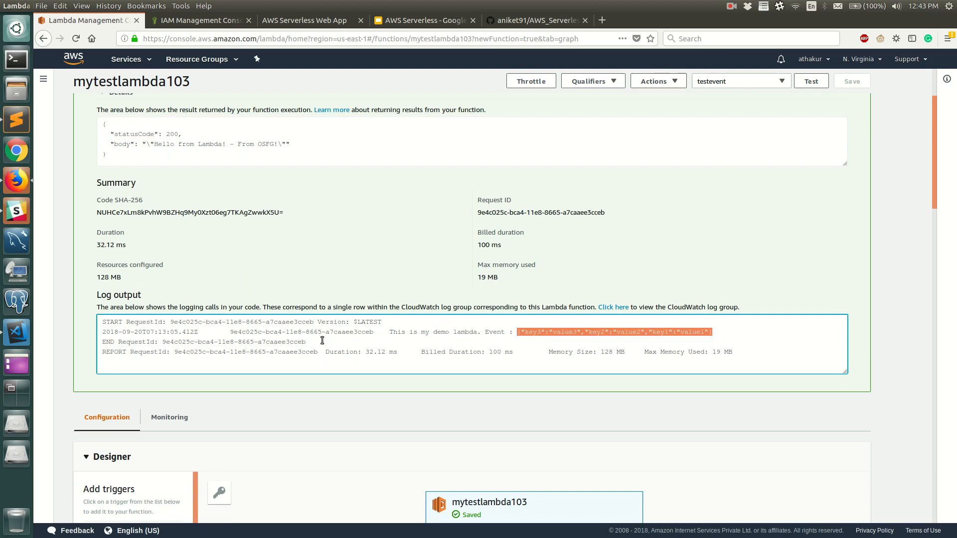
# Reopen mytestlambda103 from the functions list, show its monitoring metrics and open its logs in CloudWatch.
pyautogui.scroll(4, 354, 352)
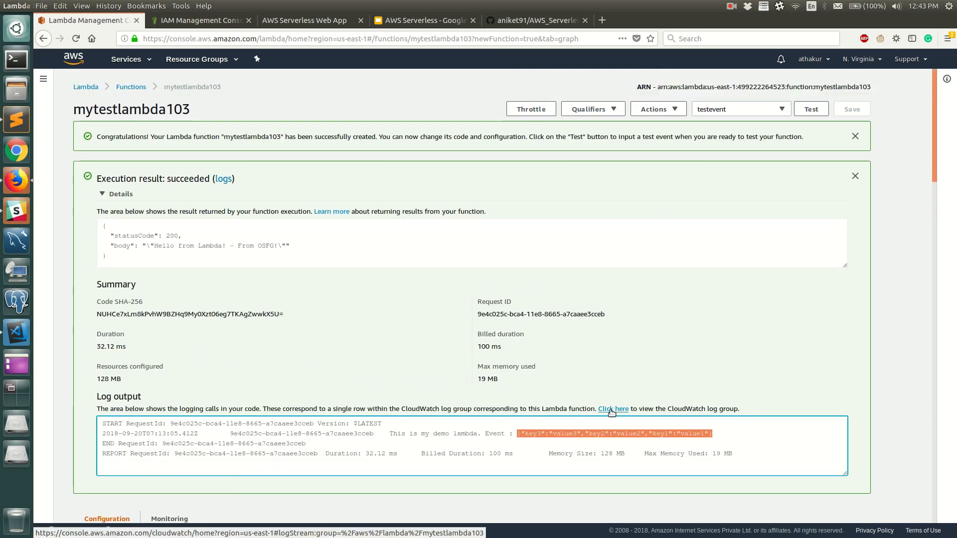
pyautogui.click(131, 86)
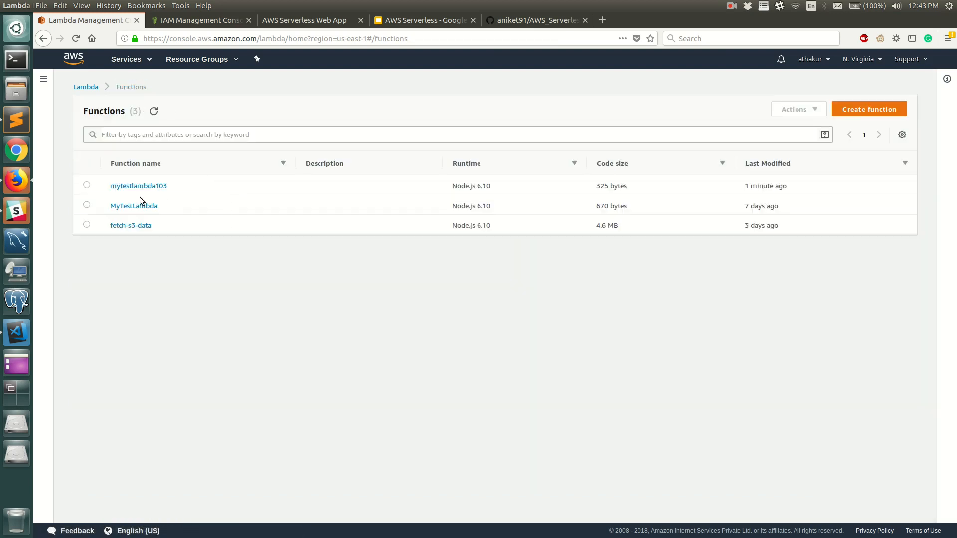
pyautogui.click(139, 186)
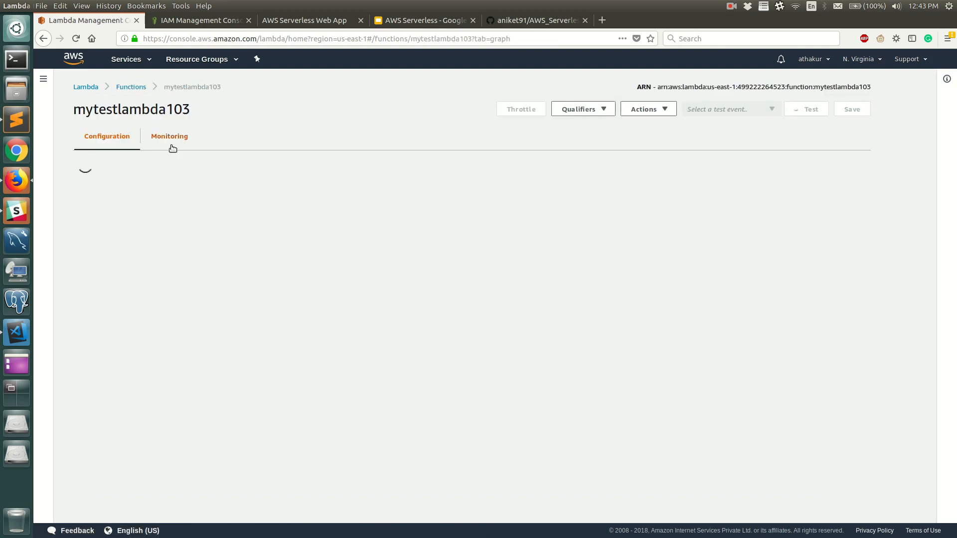
pyautogui.click(175, 139)
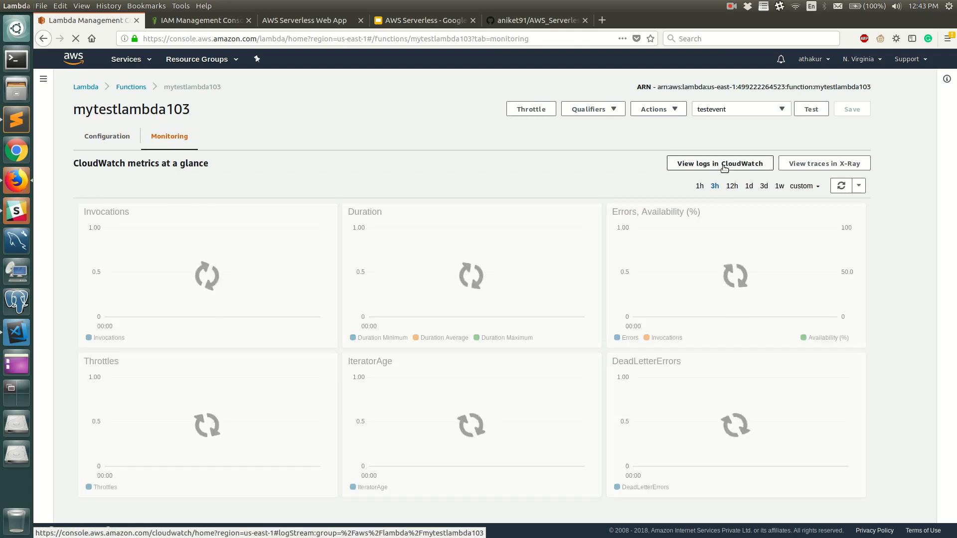
pyautogui.click(730, 169)
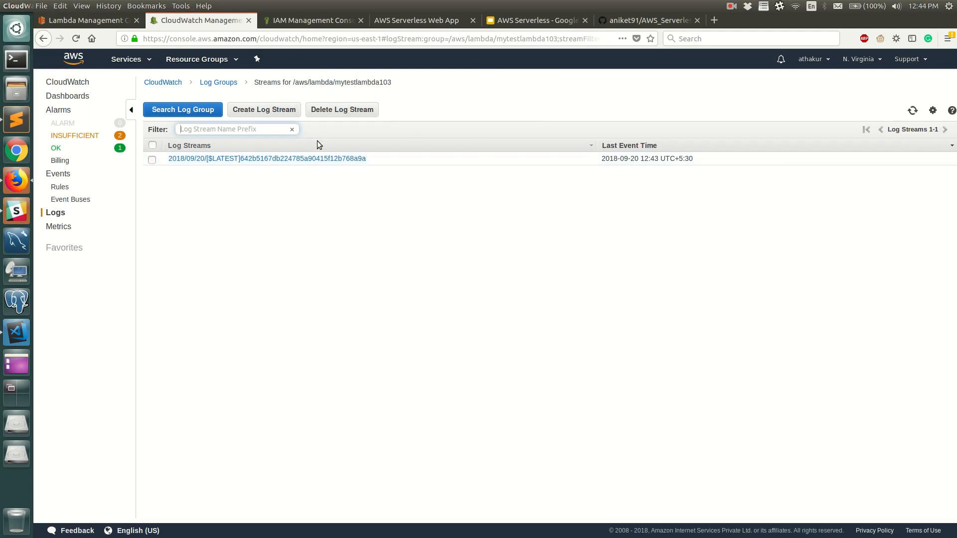
# Examine the log stream's events, return to the list of log groups and open /aws/lambda/mytestlambda103.
pyautogui.click(312, 159)
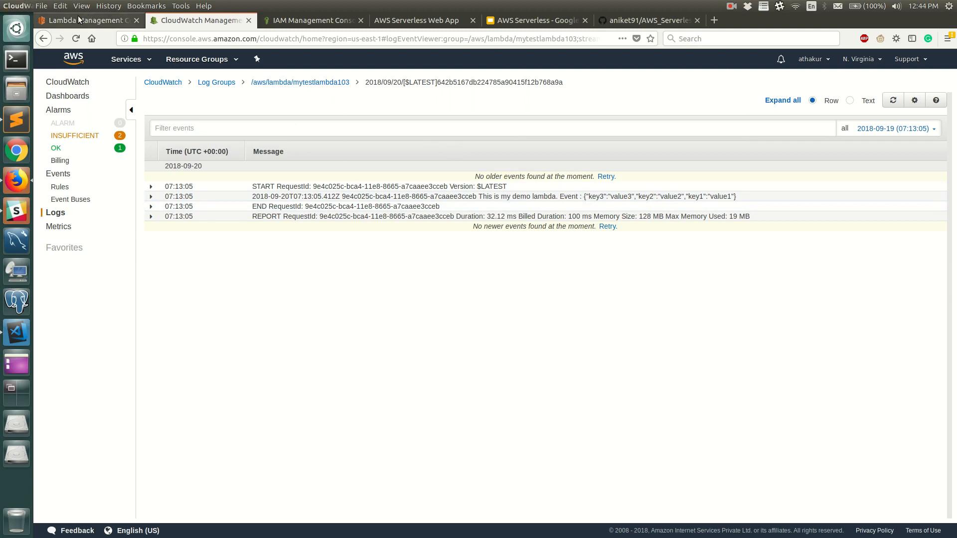
pyautogui.click(65, 82)
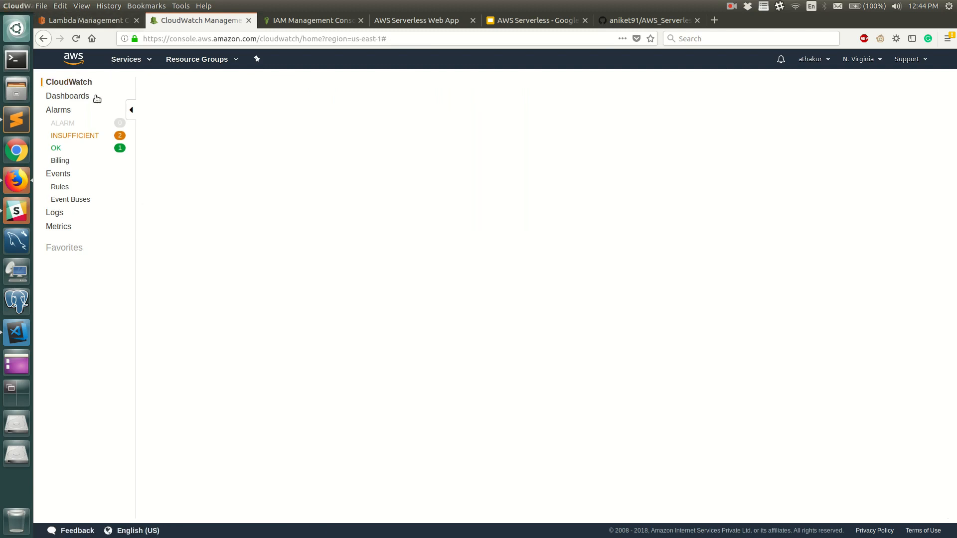
pyautogui.click(122, 217)
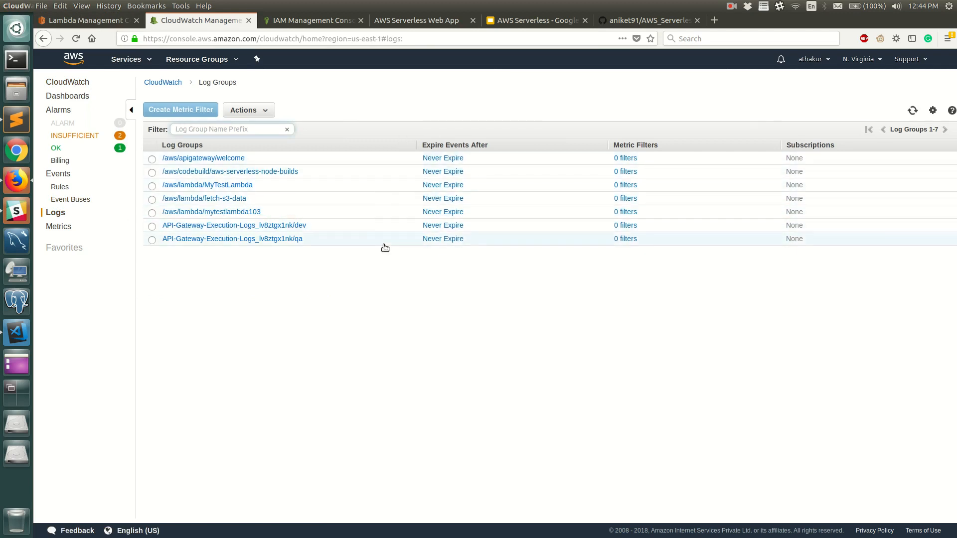
pyautogui.click(232, 213)
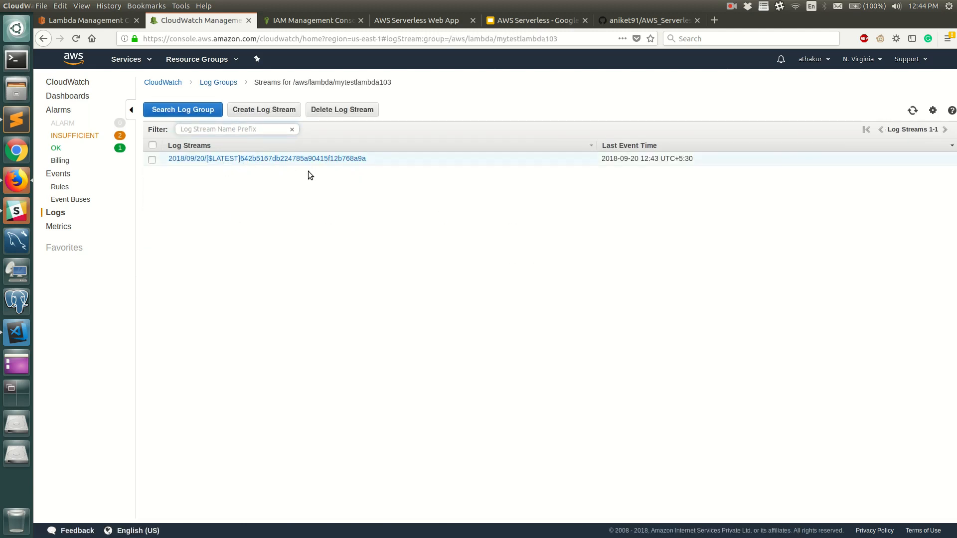
# Run mytestlambda103 again with testevent and refresh its list of log streams in CloudWatch.
pyautogui.click(75, 20)
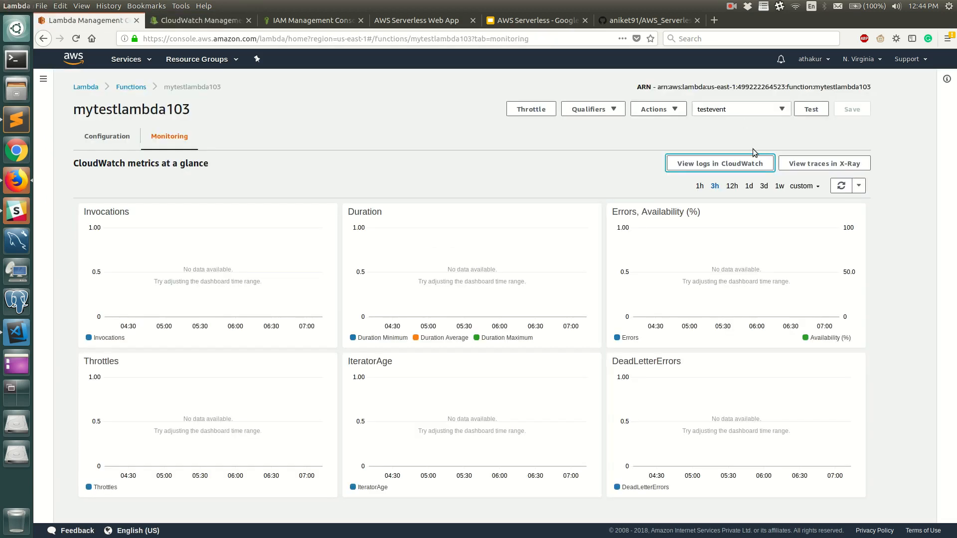
pyautogui.click(811, 109)
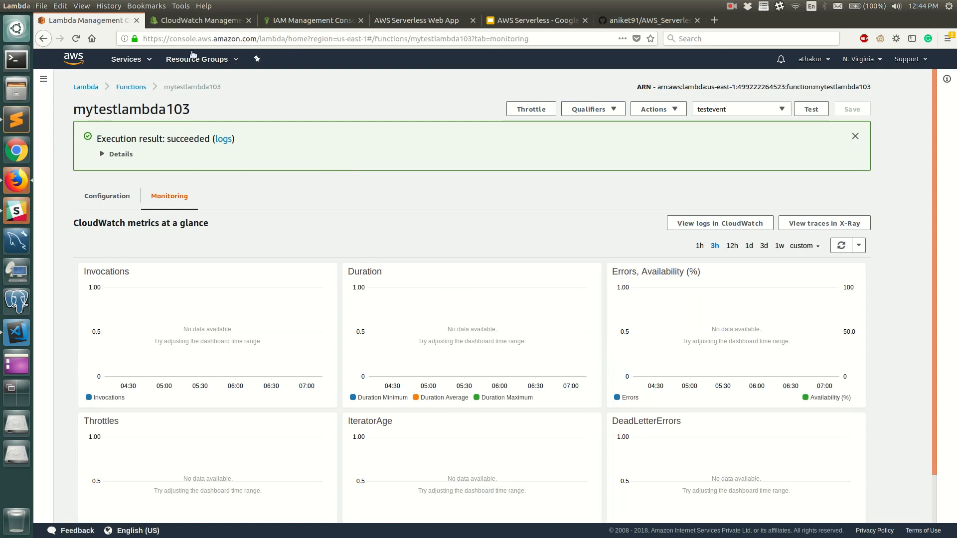
pyautogui.click(205, 26)
pyautogui.click(913, 110)
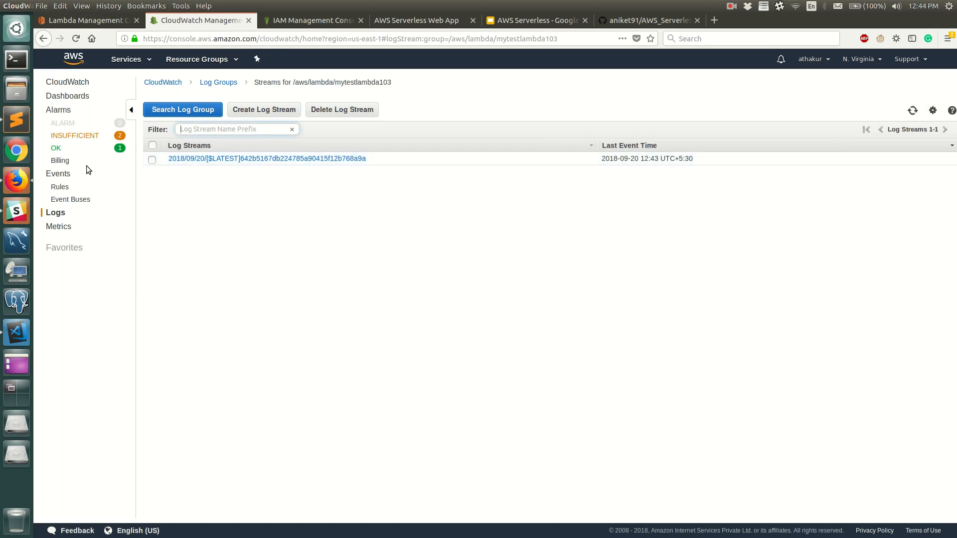
# Open the function's log stream, load the newer events and examine the demo message logged by the latest run.
pyautogui.click(192, 161)
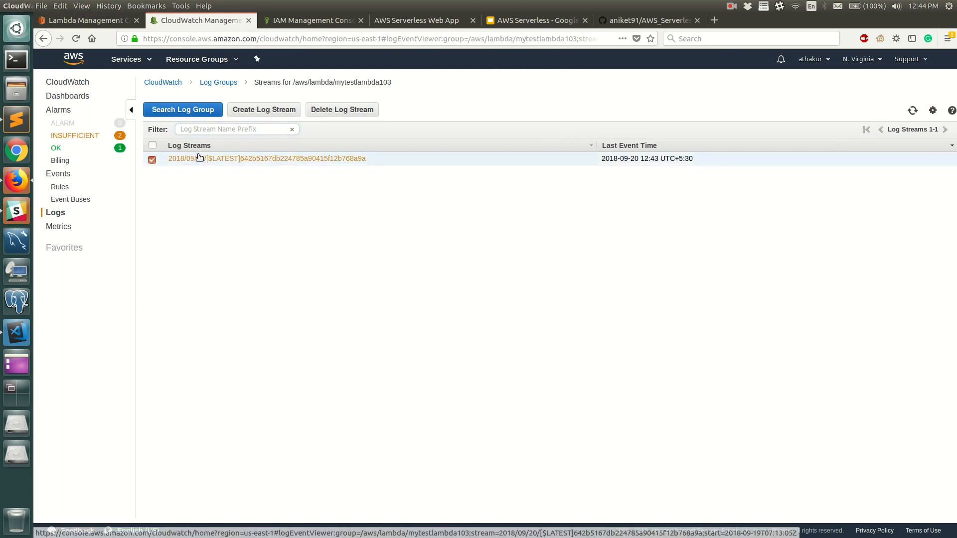
pyautogui.click(197, 158)
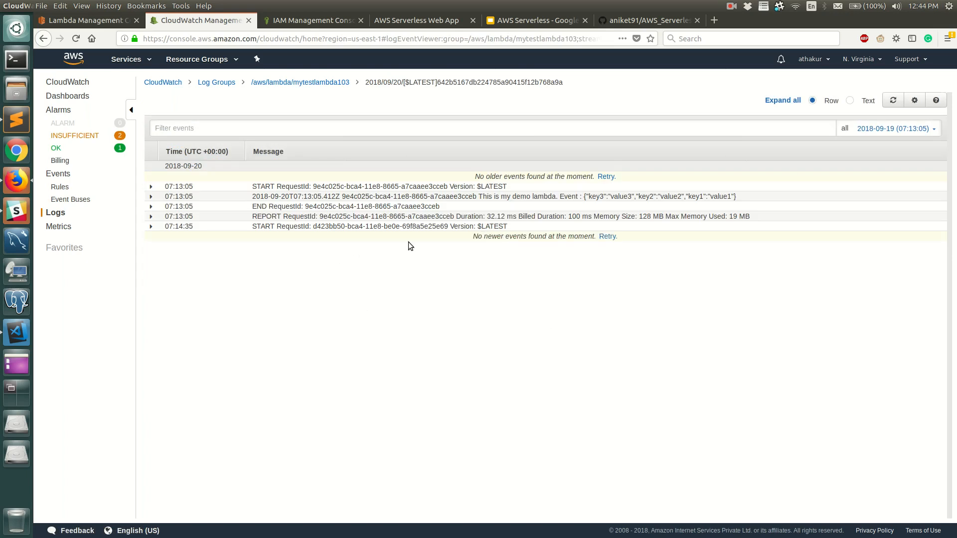
pyautogui.click(607, 236)
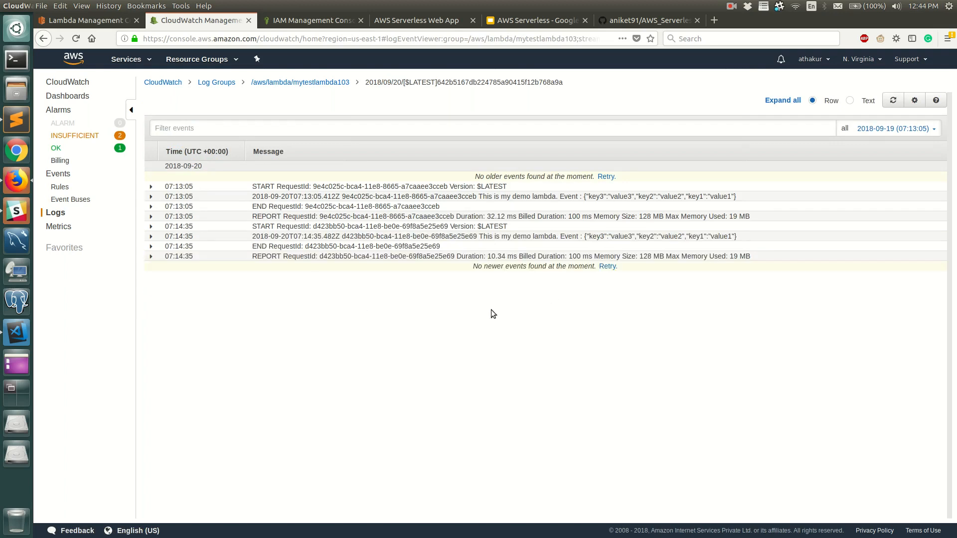
pyautogui.tripleClick(563, 238)
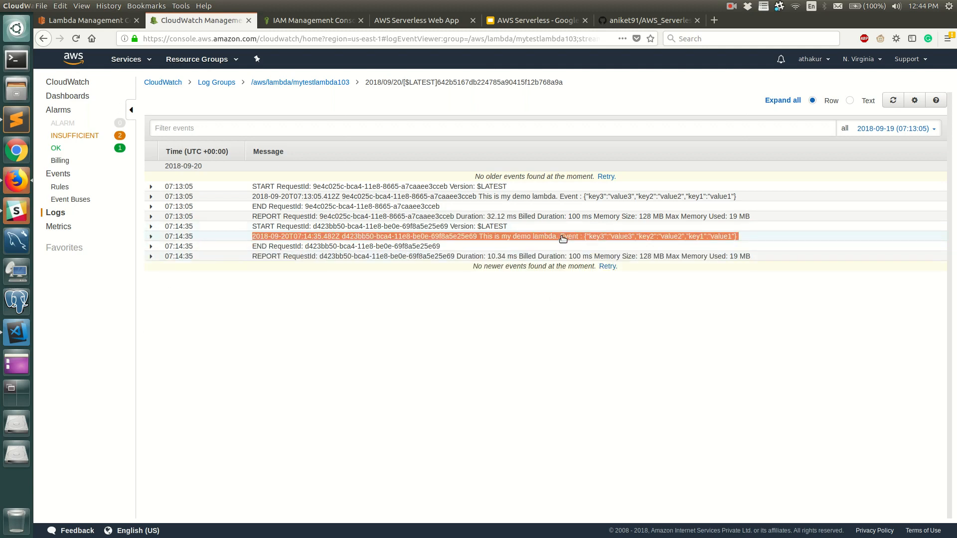
pyautogui.click(563, 238)
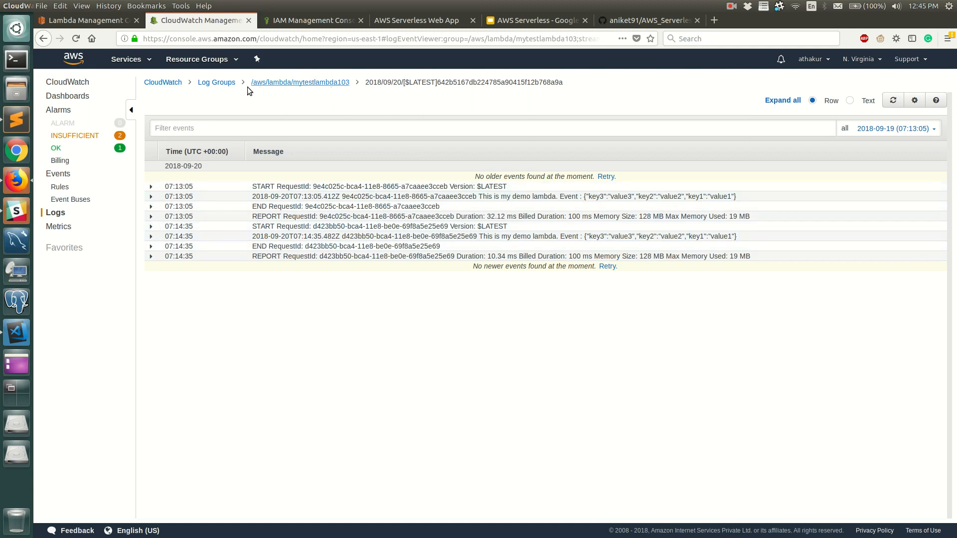
# Return to the configuration of mytestlambda103 and review its designer and the index.js function code.
pyautogui.click(90, 21)
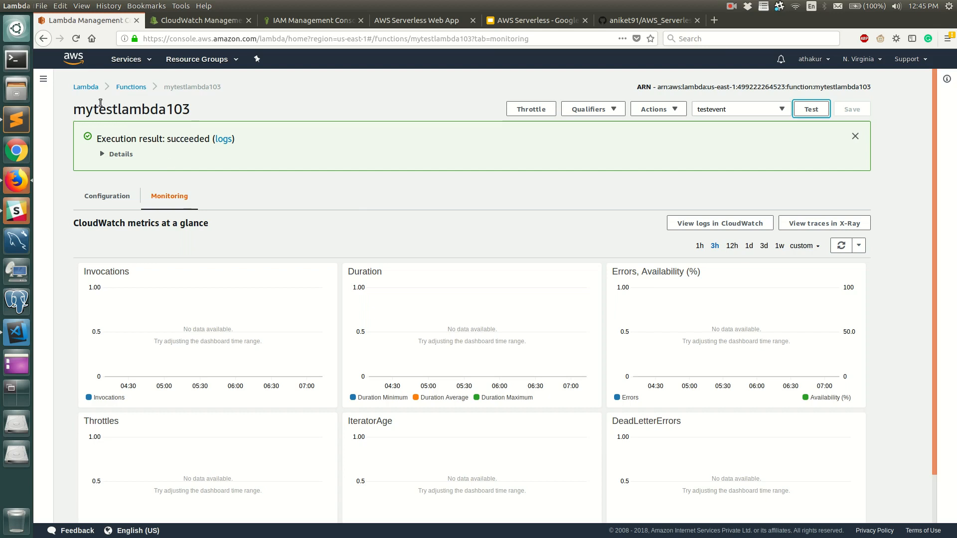
pyautogui.click(107, 196)
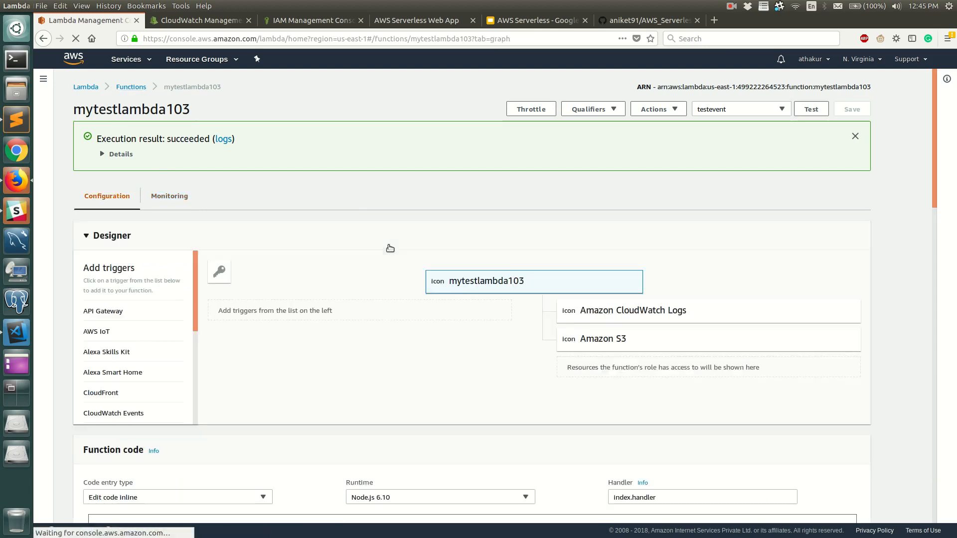
pyautogui.scroll(-3, 374, 253)
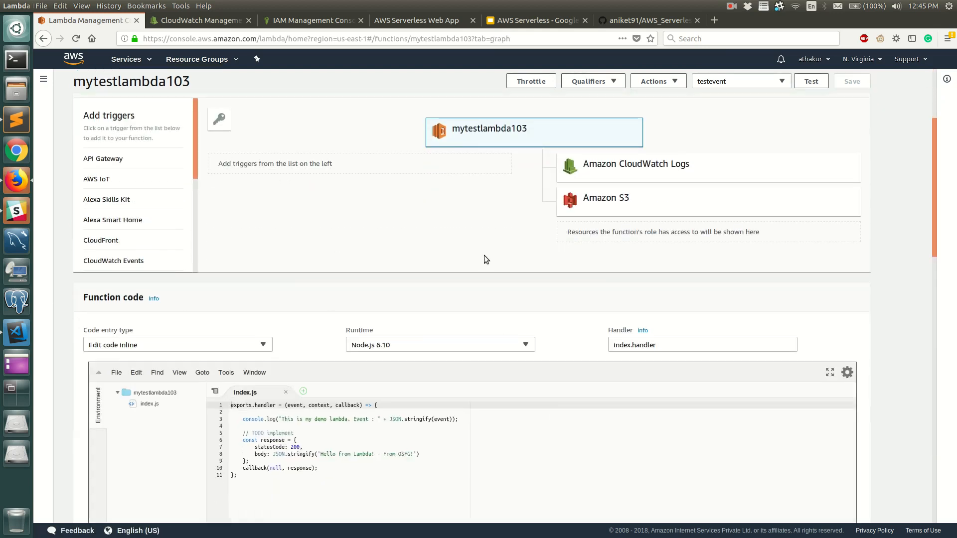
pyautogui.scroll(-3, 522, 247)
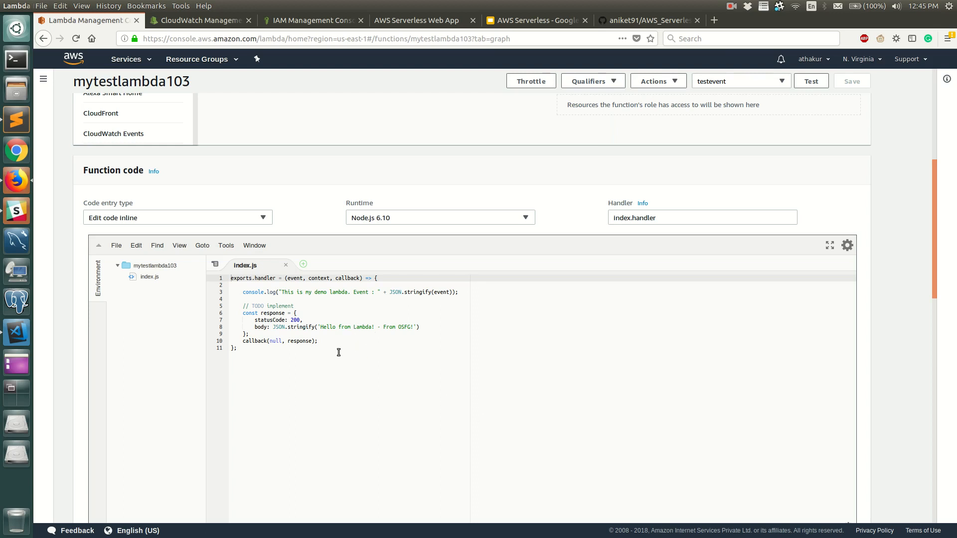
pyautogui.scroll(1, 320, 275)
pyautogui.scroll(3, 319, 274)
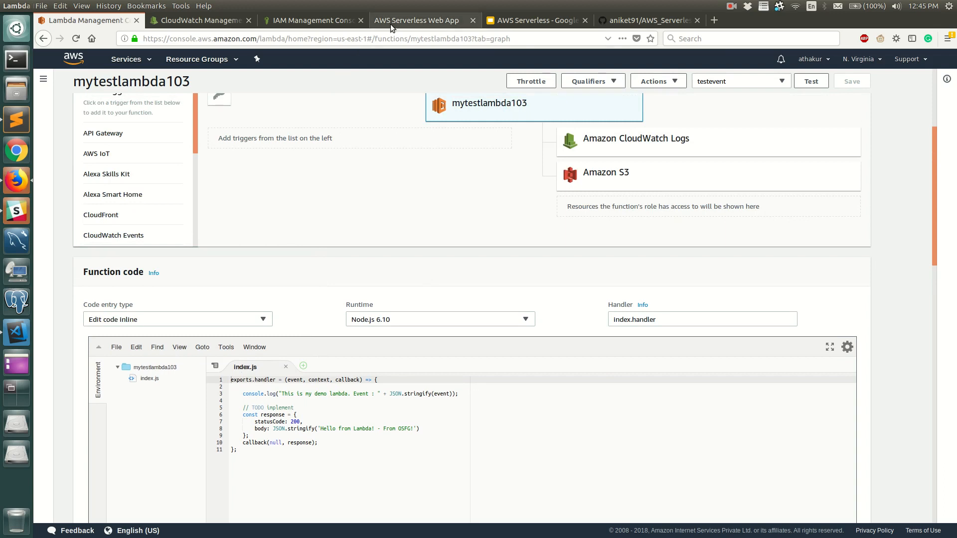
# Show the lambdas/fetch-s3-data folder of the AWS_Serverless repository on GitHub, and open its index.js in Visual Studio Code.
pyautogui.click(653, 22)
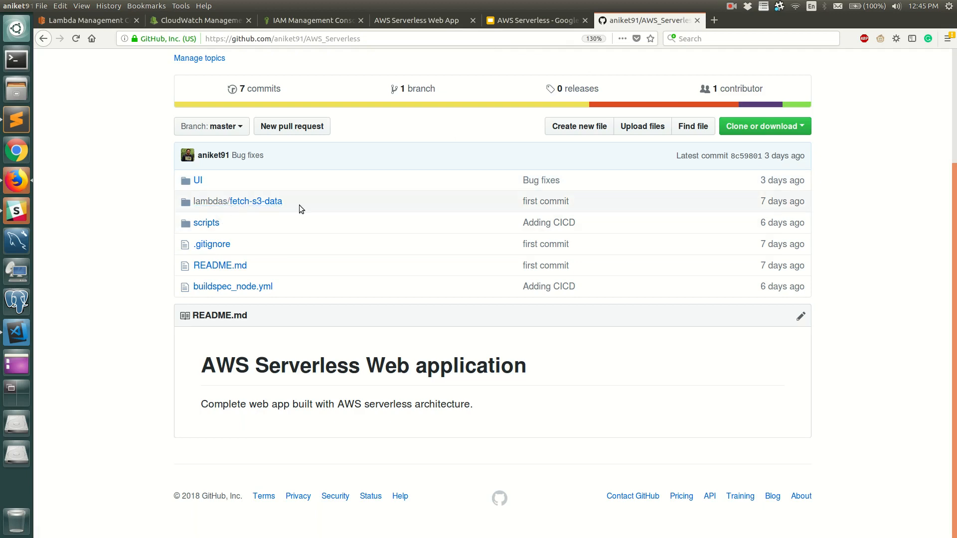
pyautogui.click(265, 206)
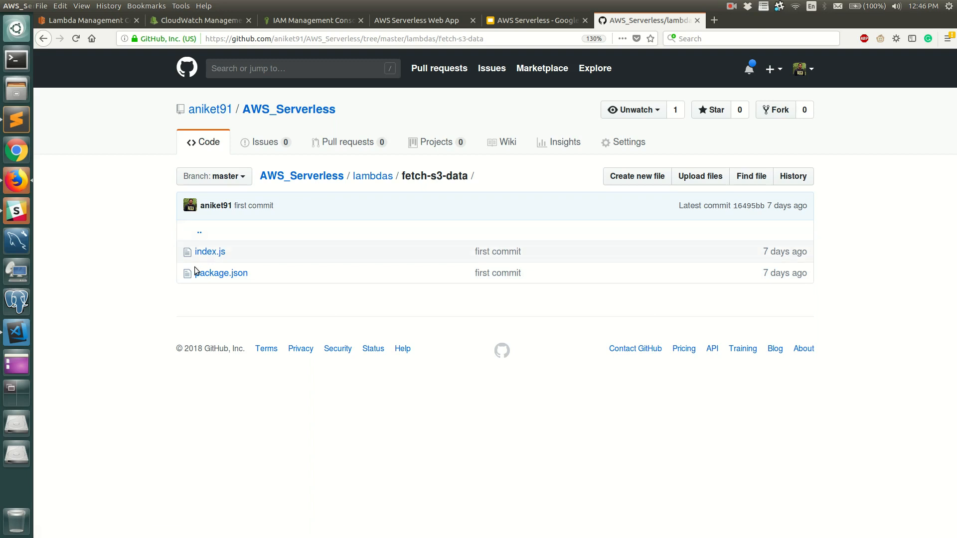
pyautogui.click(20, 338)
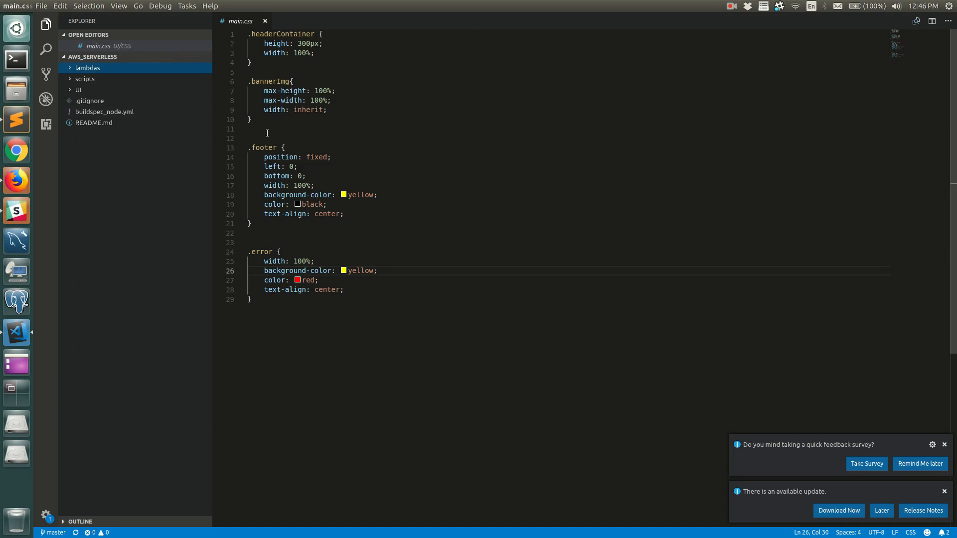
pyautogui.click(98, 68)
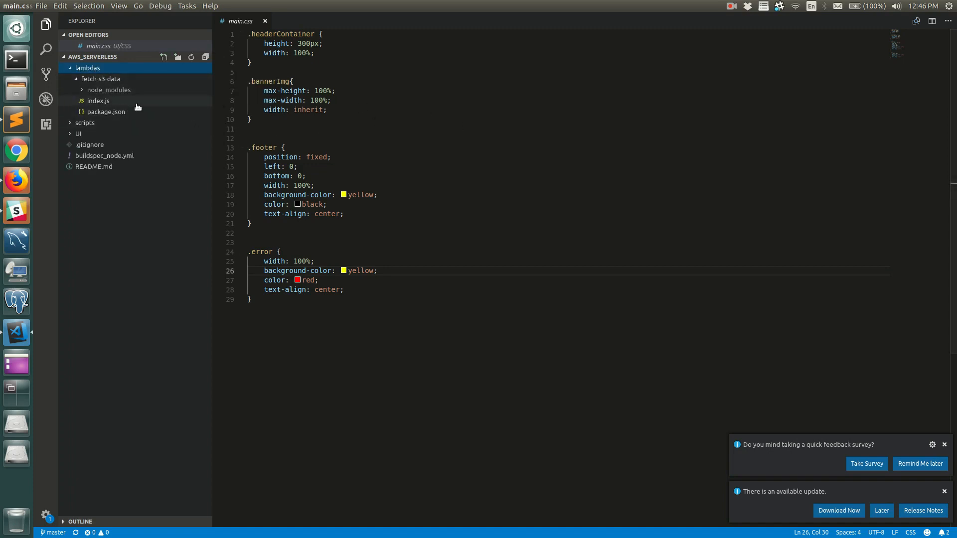
pyautogui.click(115, 103)
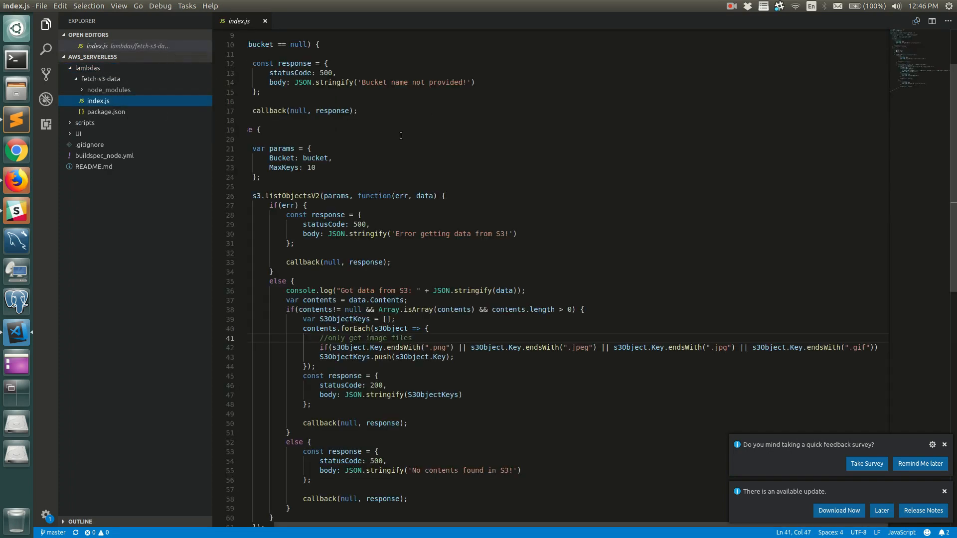
# Examine the aws-sdk import, the s3 client and the bucket variable at the start of index.js.
pyautogui.scroll(3, 367, 149)
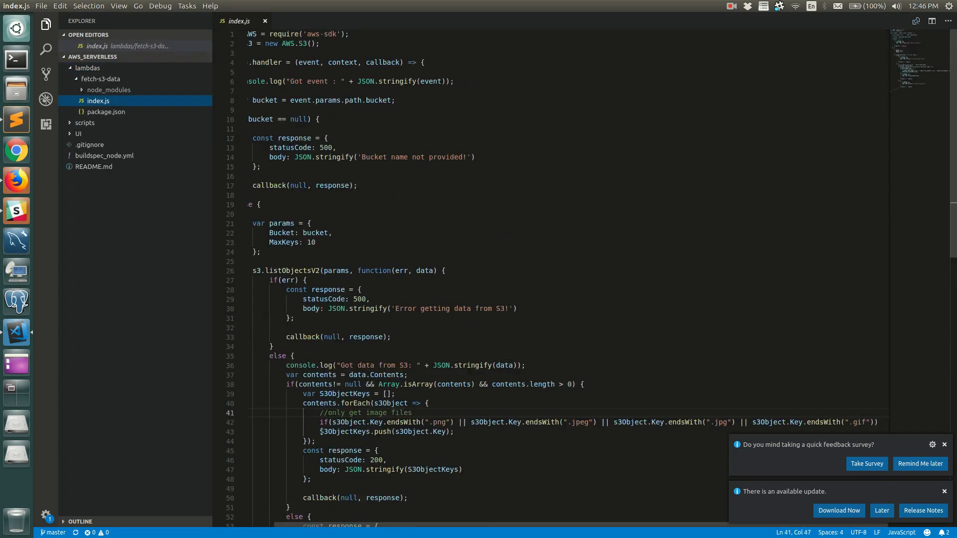
pyautogui.hscroll(-2, 362, 163)
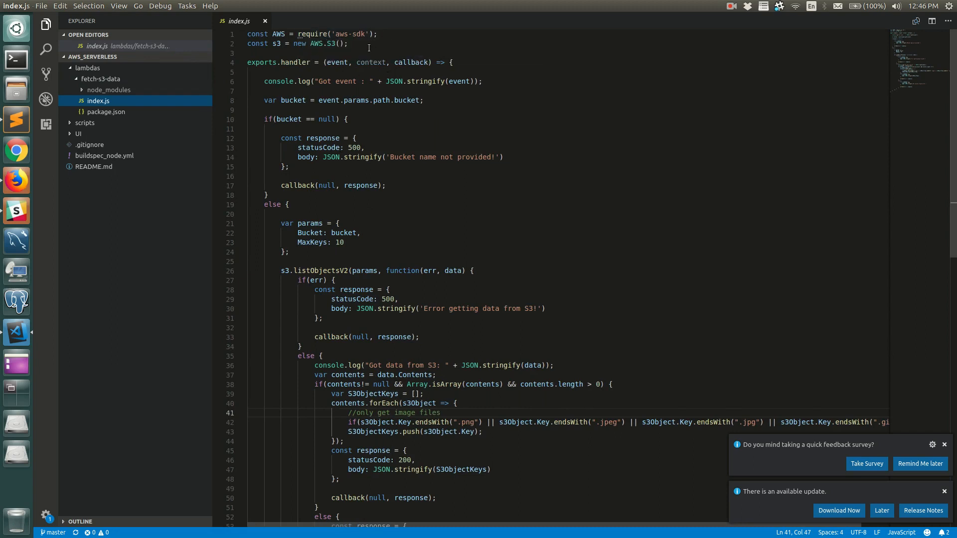
pyautogui.moveTo(371, 46); pyautogui.dragTo(248, 34)
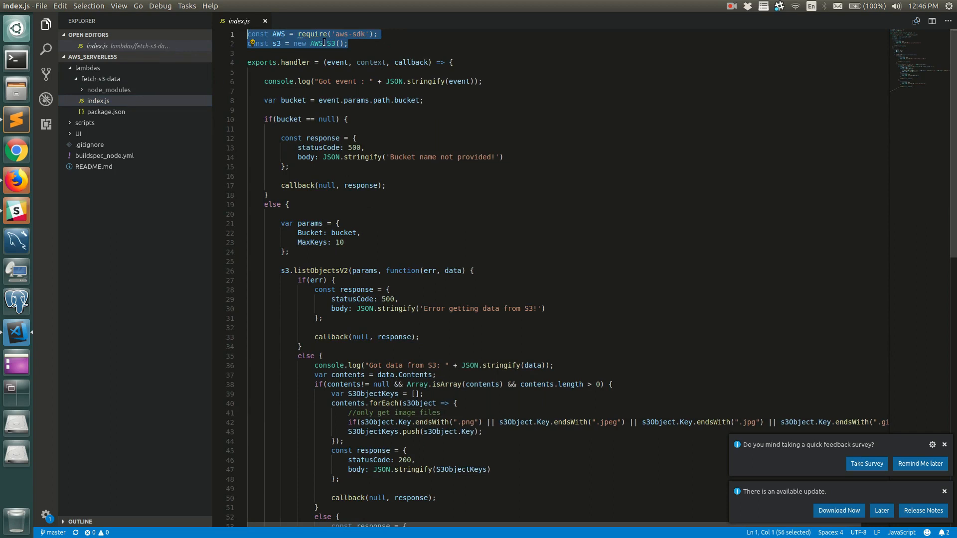
pyautogui.click(292, 60)
pyautogui.doubleClick(276, 44)
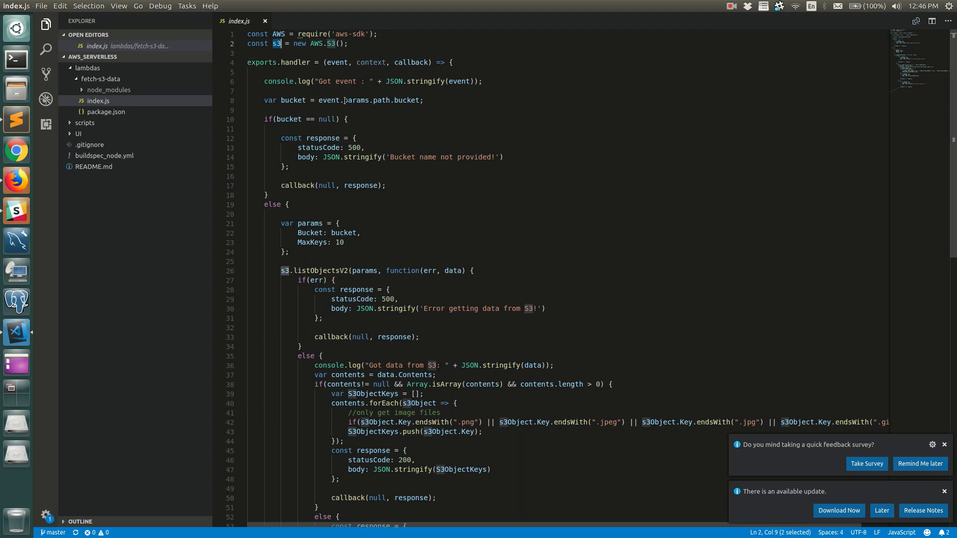
pyautogui.doubleClick(296, 100)
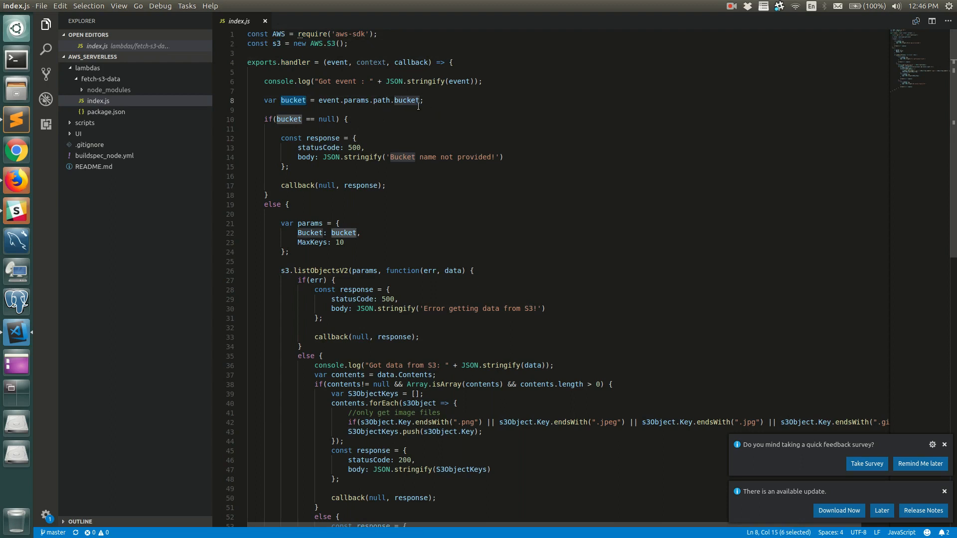
# Open main.js from the UI/SCRIPTS folder and examine how bucketName is passed in the ajax request URL.
pyautogui.click(107, 124)
pyautogui.click(96, 124)
pyautogui.click(90, 138)
pyautogui.click(100, 178)
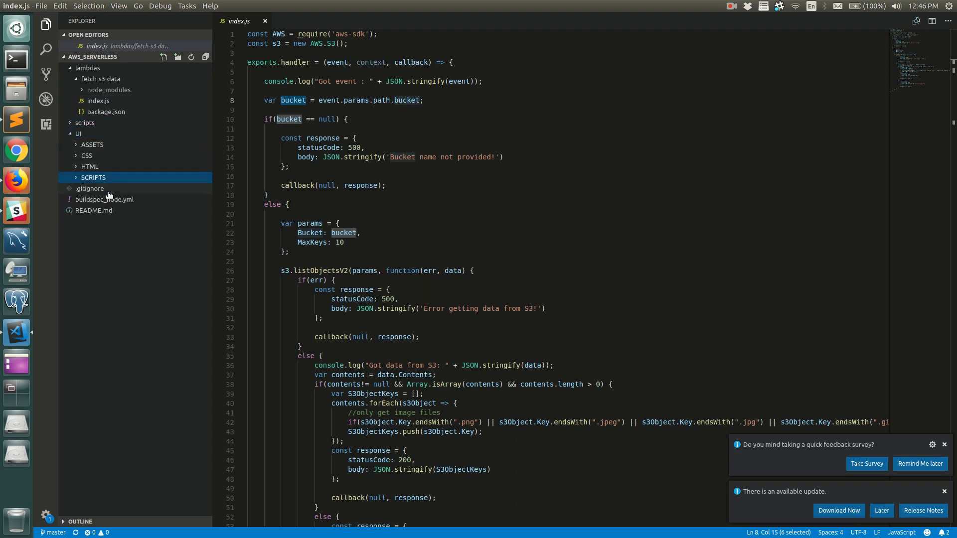
pyautogui.click(98, 189)
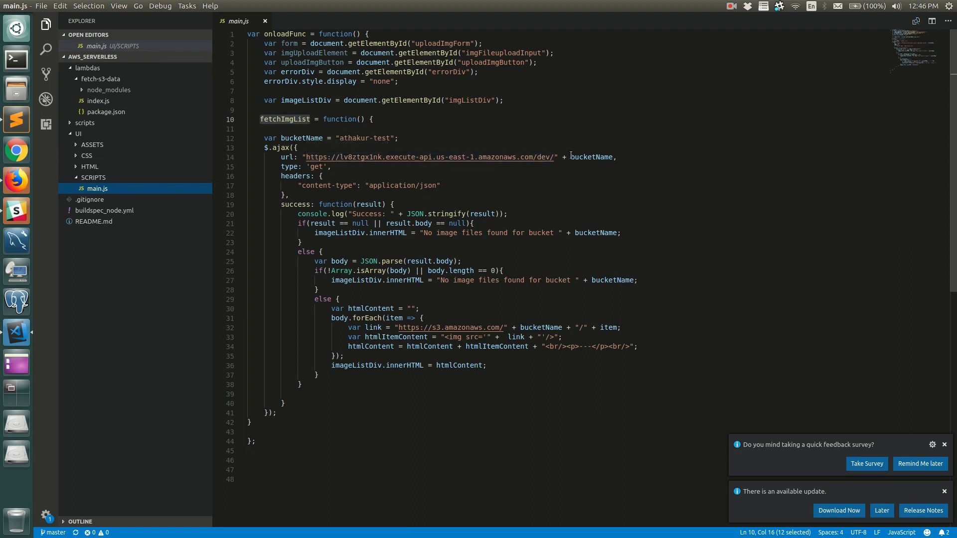
pyautogui.doubleClick(590, 157)
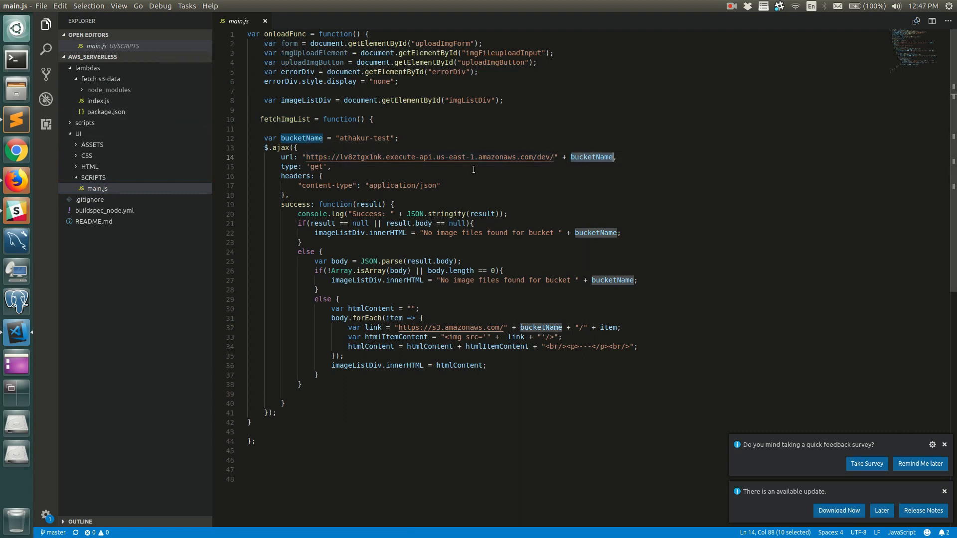
# Return to the fetch-s3-data index.js and examine the s3.listObjectsV2 call, its params and the bucket value.
pyautogui.click(98, 101)
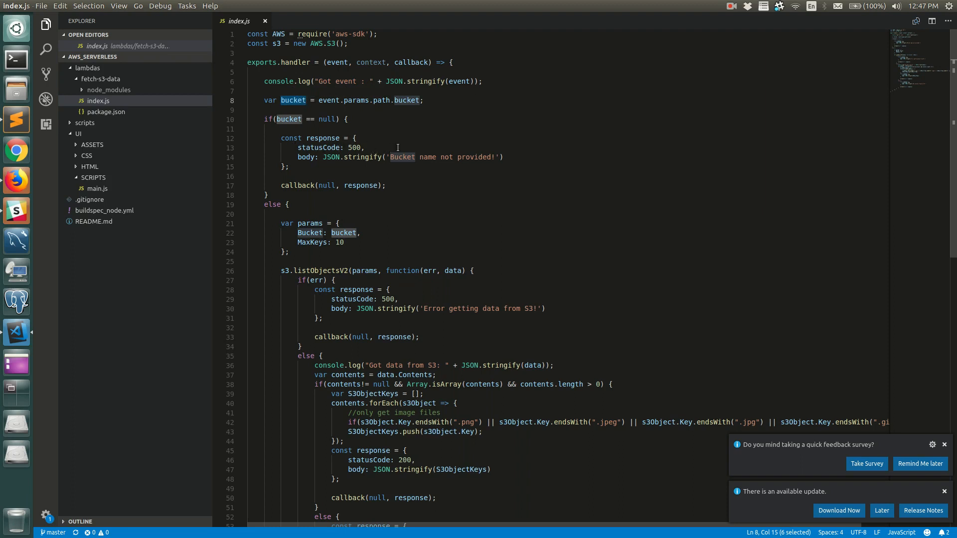
pyautogui.scroll(-3, 372, 169)
pyautogui.scroll(4, 320, 131)
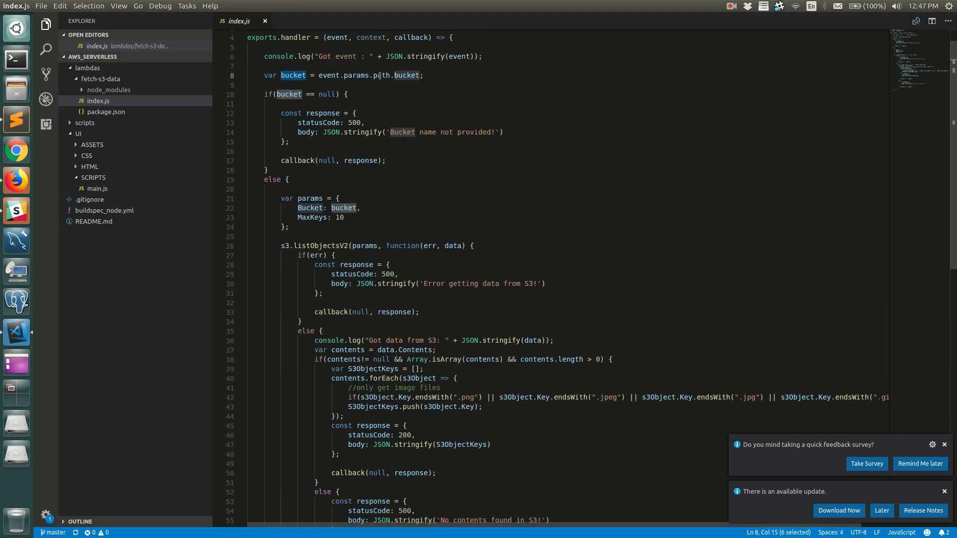
pyautogui.click(385, 220)
pyautogui.scroll(-4, 384, 220)
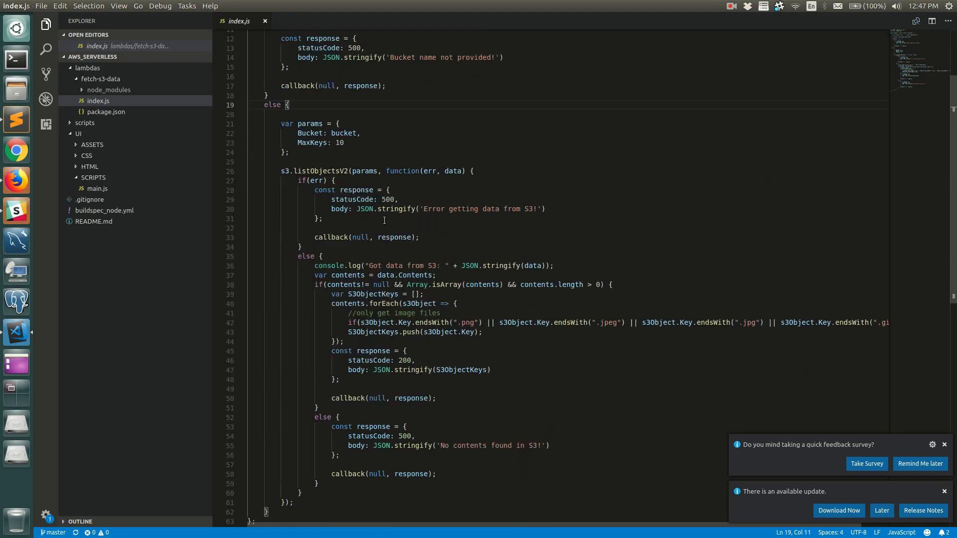
pyautogui.doubleClick(309, 172)
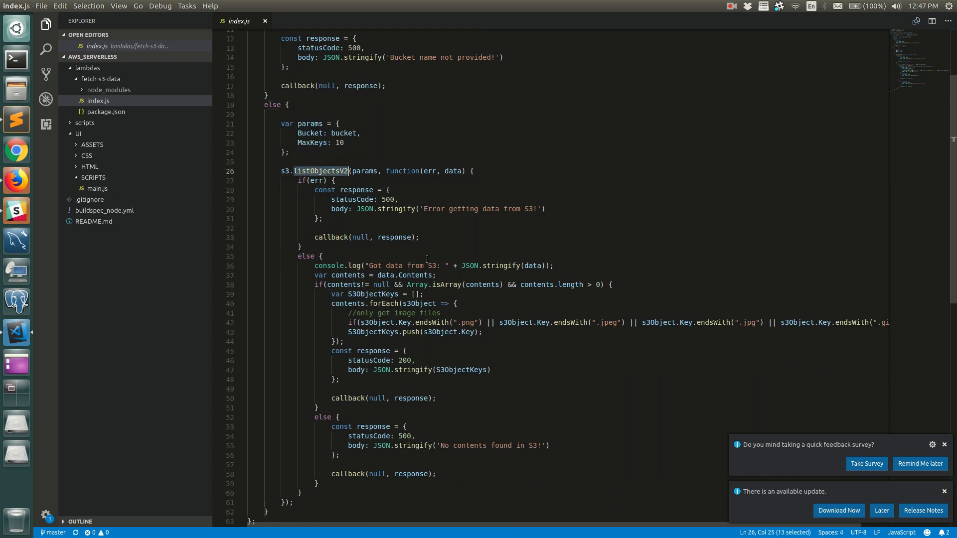
pyautogui.doubleClick(360, 172)
pyautogui.doubleClick(352, 132)
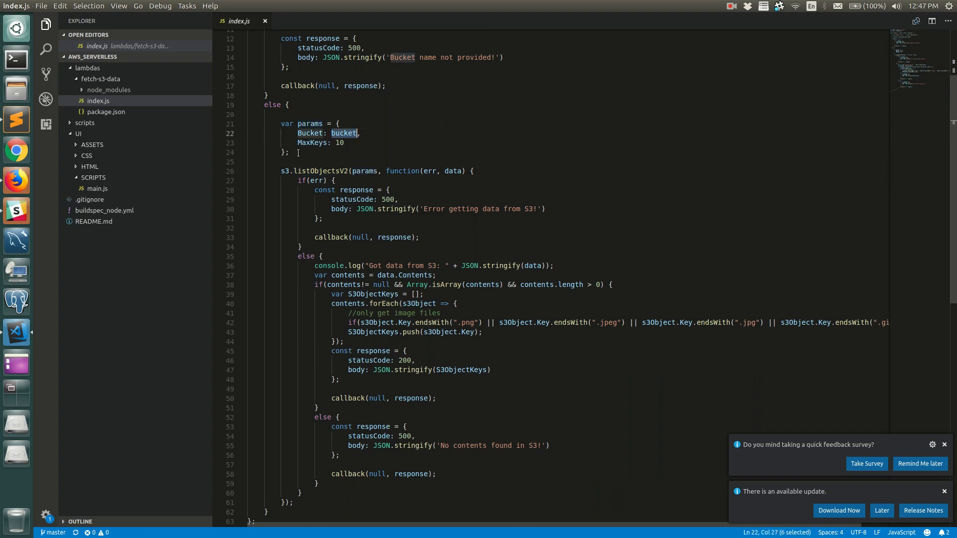
# Examine the MaxKeys parameter, the contents variable, the S3ObjectKeys array and the success response in the fetch-s3-data index.js.
pyautogui.doubleClick(318, 142)
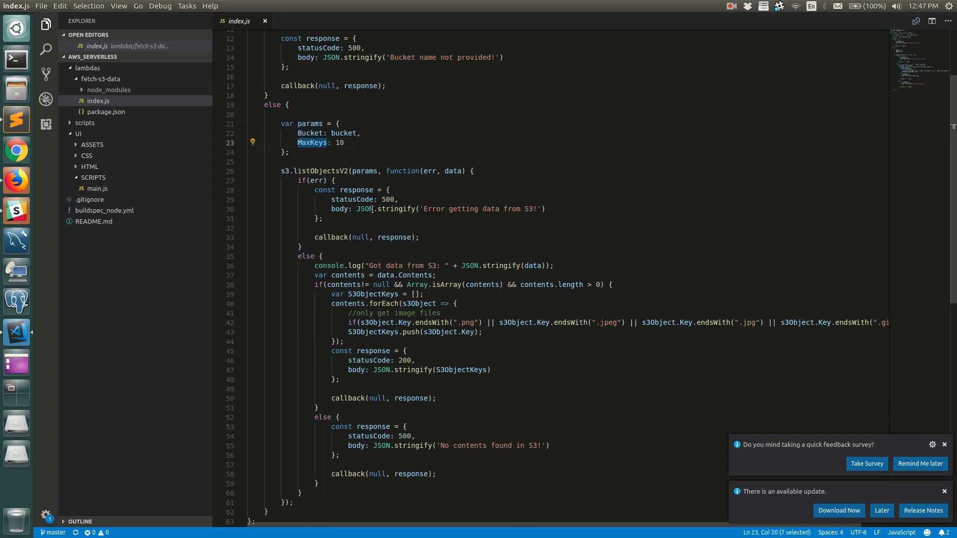
pyautogui.scroll(-3, 330, 200)
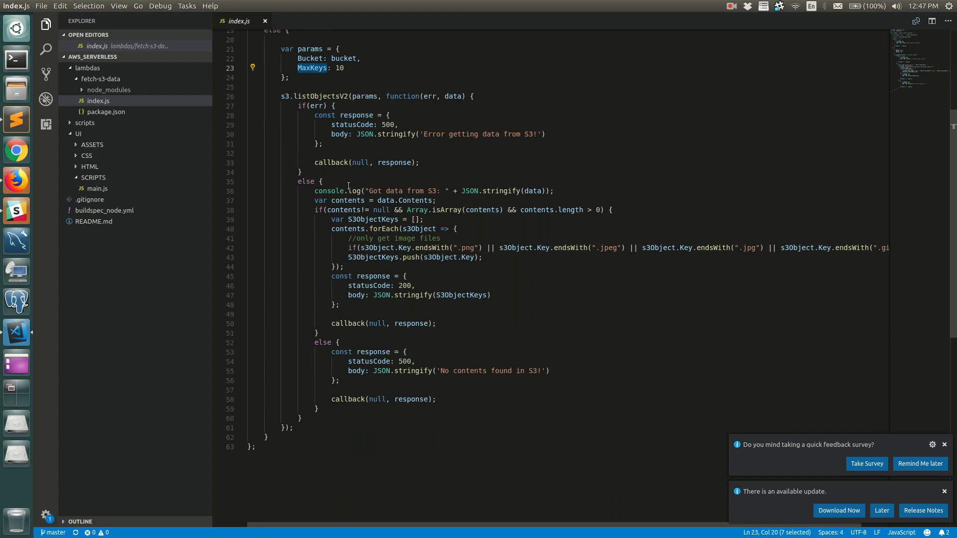
pyautogui.doubleClick(348, 200)
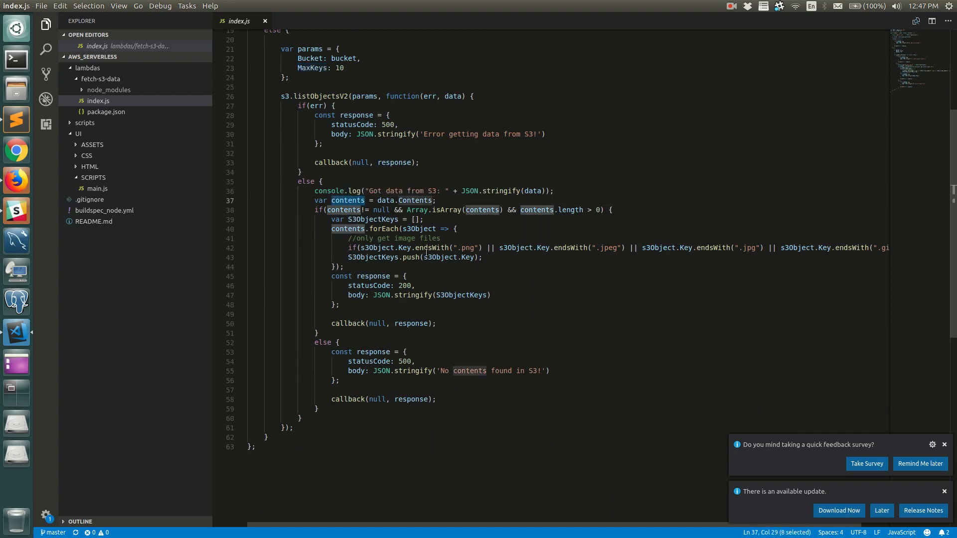
pyautogui.doubleClick(385, 258)
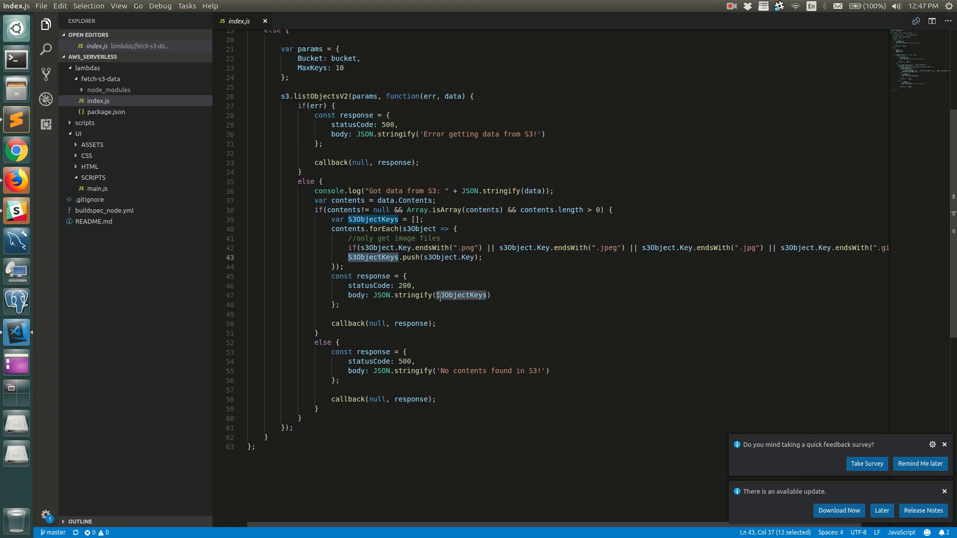
pyautogui.doubleClick(377, 276)
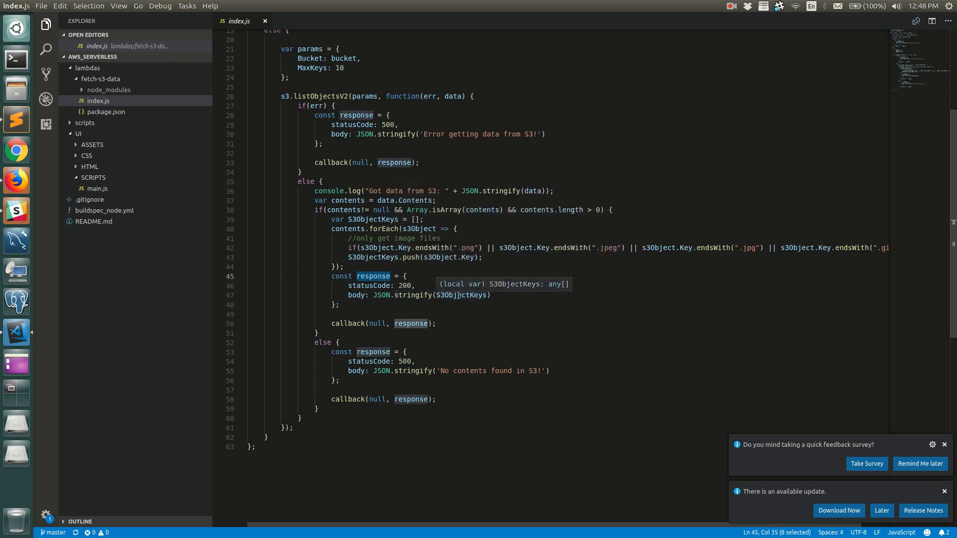
# Switch to the AWS Serverless Web App in Firefox and open the developer tools' Network monitor for the page.
pyautogui.click(16, 180)
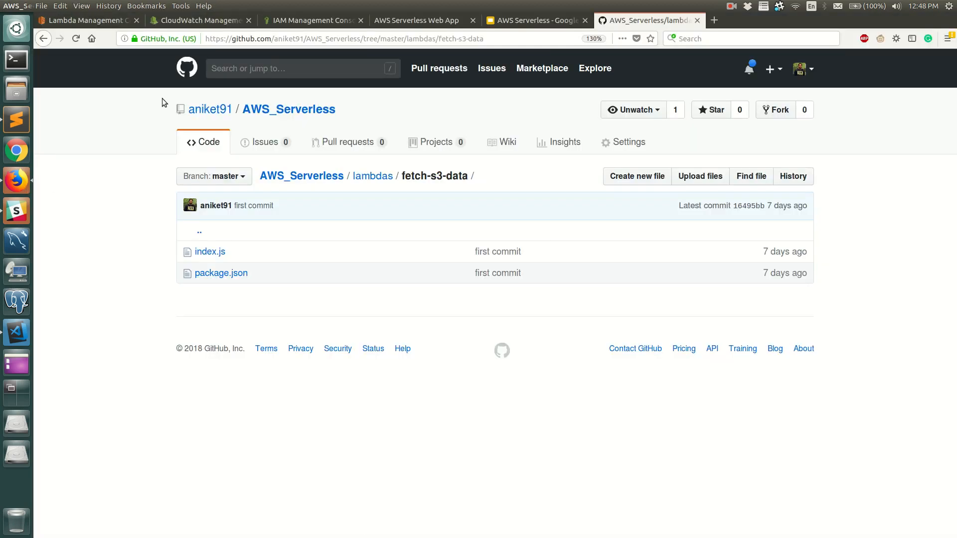
pyautogui.click(410, 23)
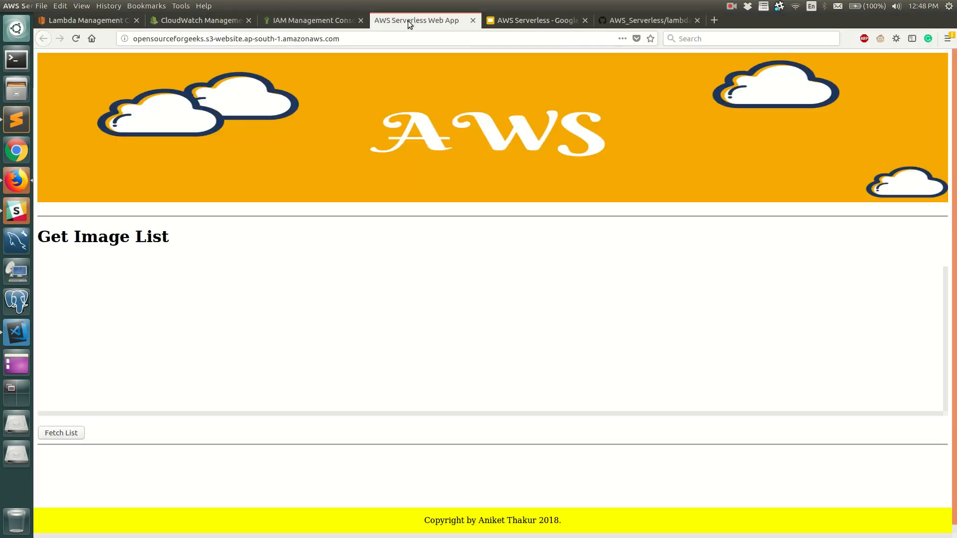
pyautogui.rightClick(542, 271)
pyautogui.click(578, 398)
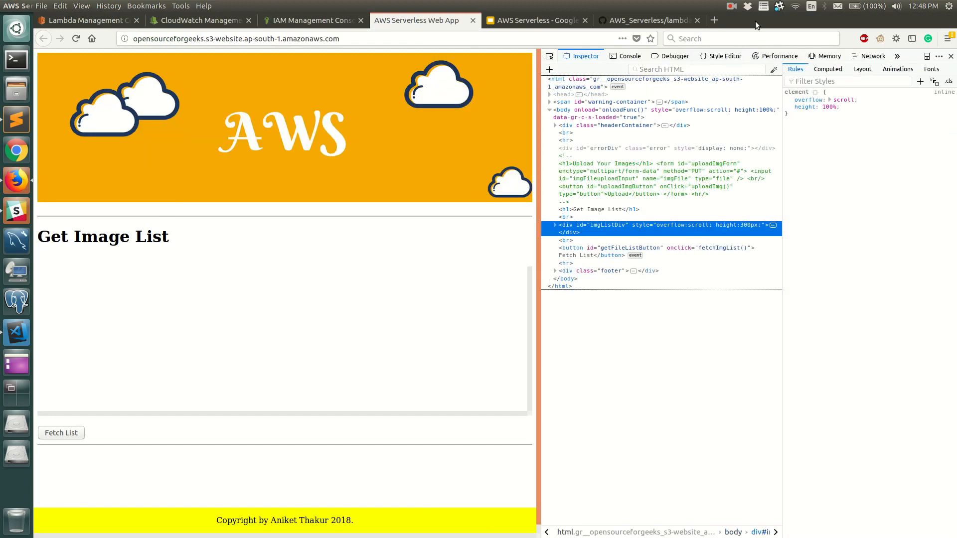
pyautogui.click(870, 56)
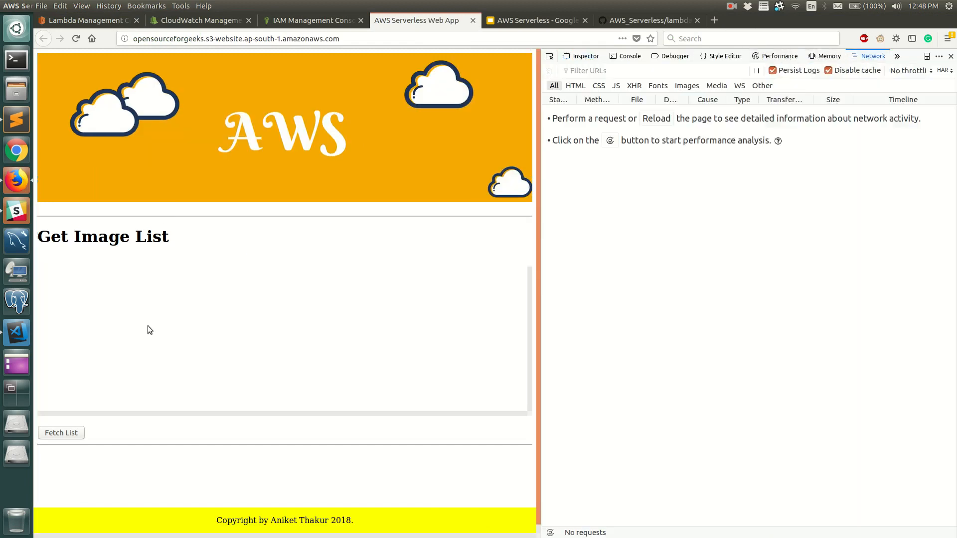
# Fetch the image list in the web app and inspect the response of its first GET request.
pyautogui.click(64, 433)
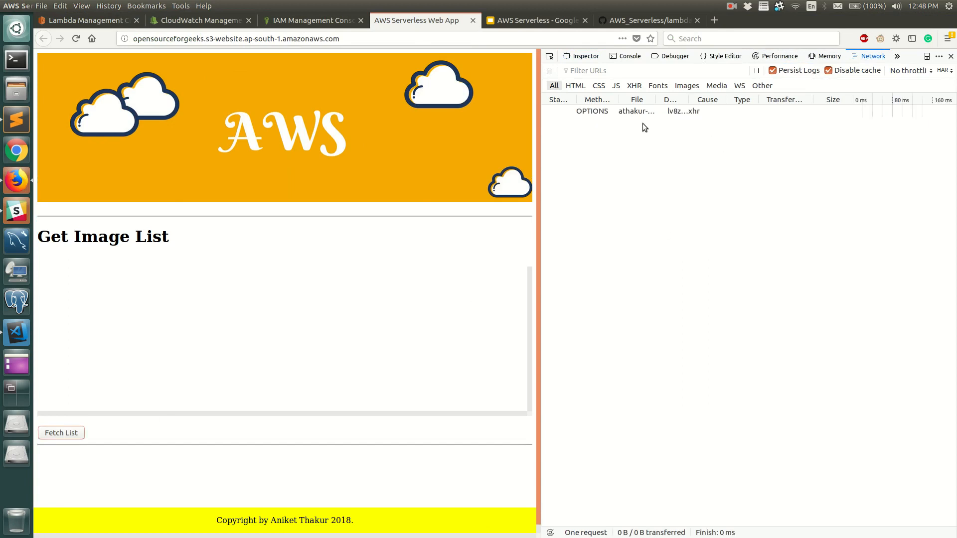
pyautogui.click(590, 123)
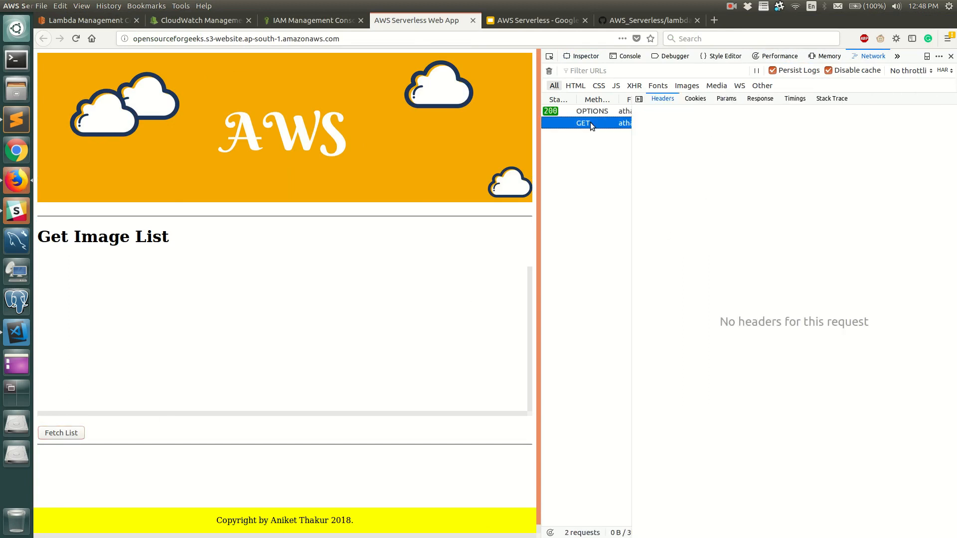
pyautogui.click(760, 99)
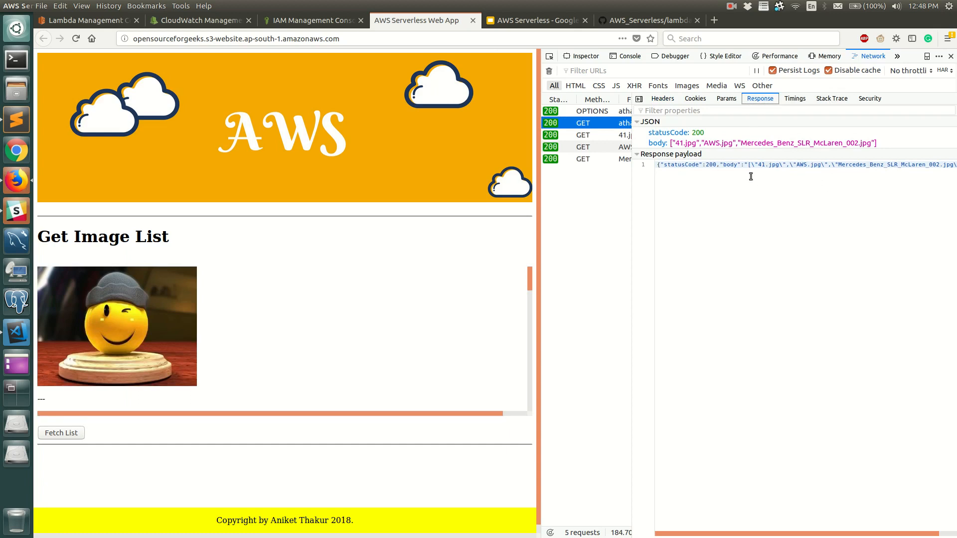
# Return to index.js in Visual Studio Code and review the listObjectsV2 call, the success callback and the handler from its start.
pyautogui.click(16, 332)
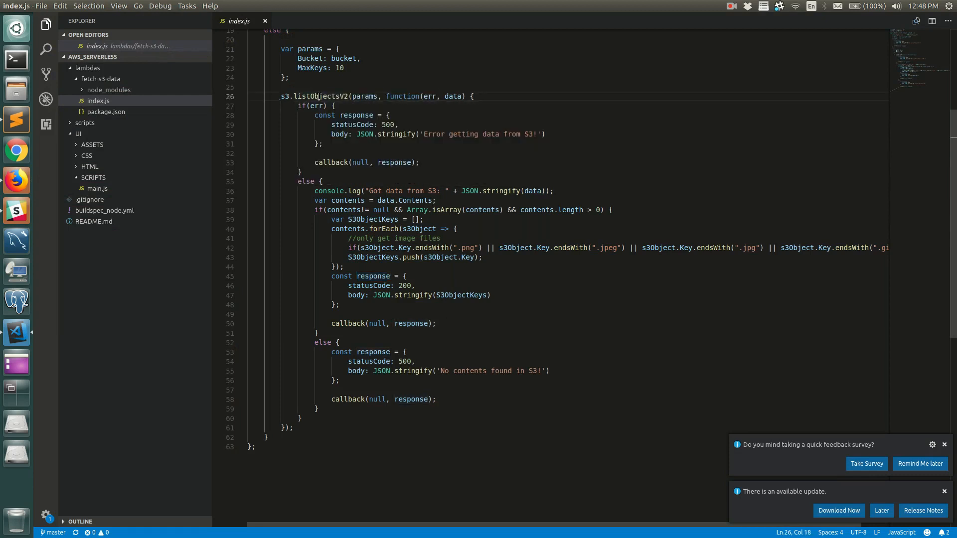
pyautogui.doubleClick(321, 97)
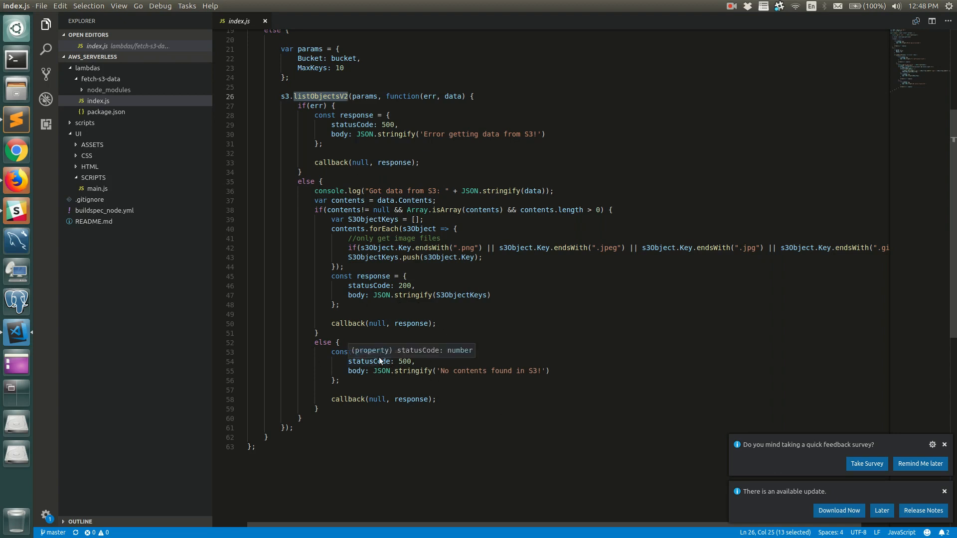
pyautogui.click(439, 325)
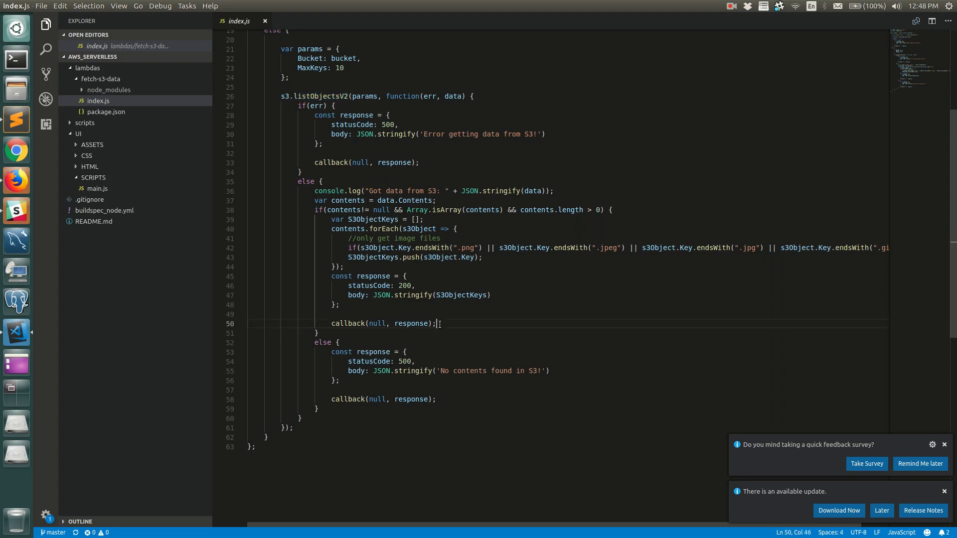
pyautogui.scroll(6, 439, 325)
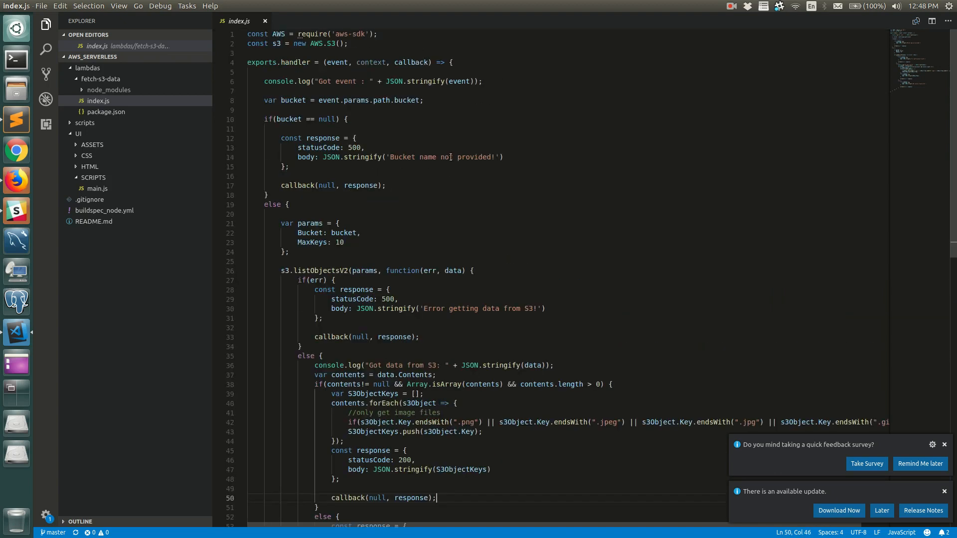
pyautogui.scroll(-10, 448, 165)
pyautogui.scroll(6, 442, 206)
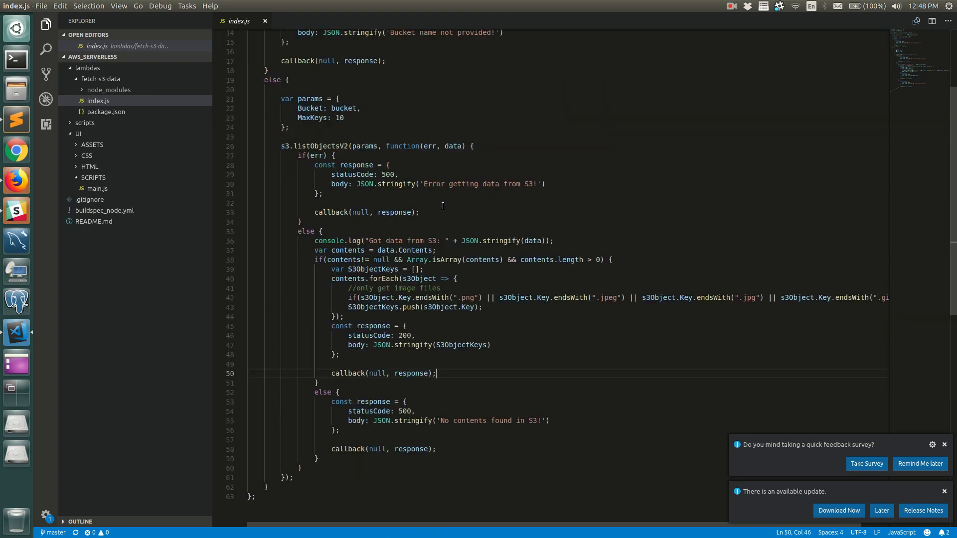
pyautogui.scroll(4, 443, 206)
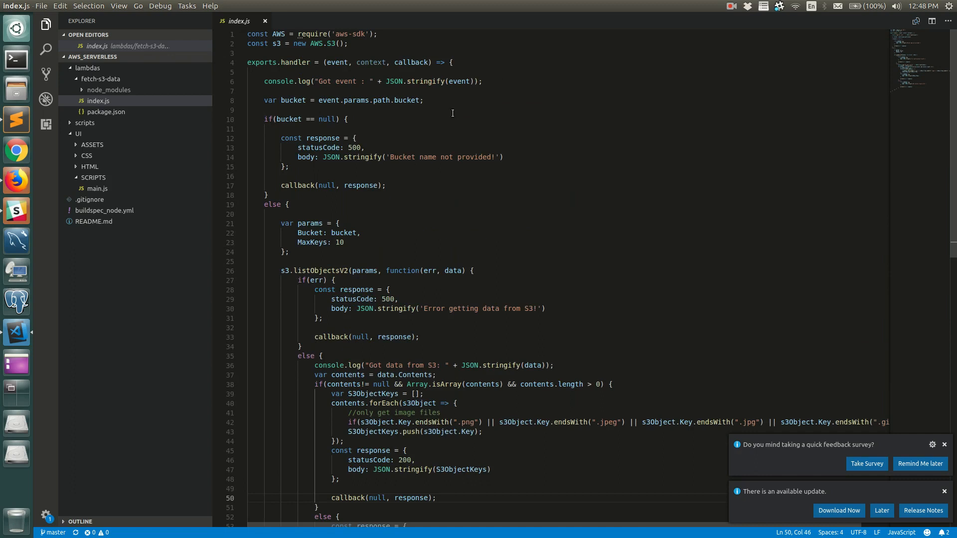
# In the Lambda console in Firefox, change the code entry type of mytestlambda103 to Upload a .ZIP file.
pyautogui.click(18, 181)
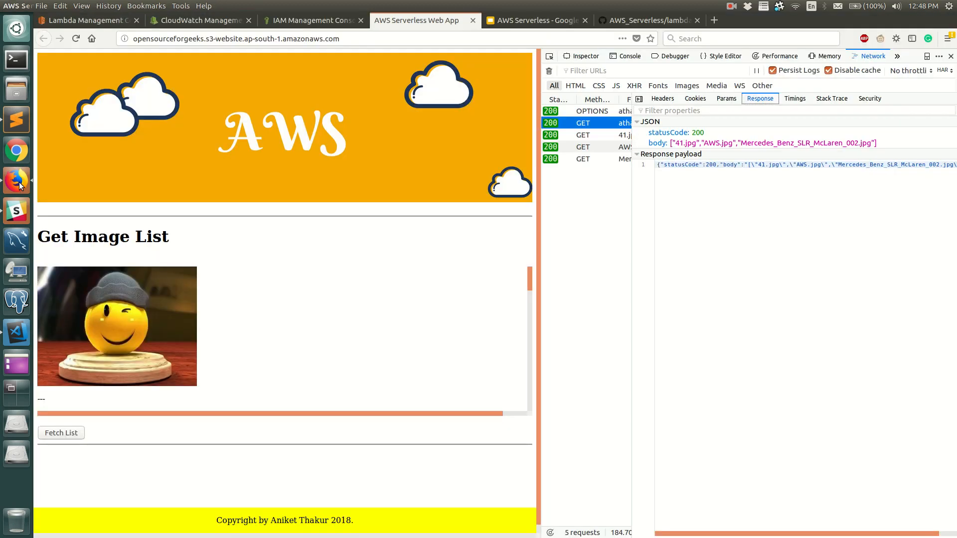
pyautogui.click(82, 22)
pyautogui.scroll(-3, 261, 382)
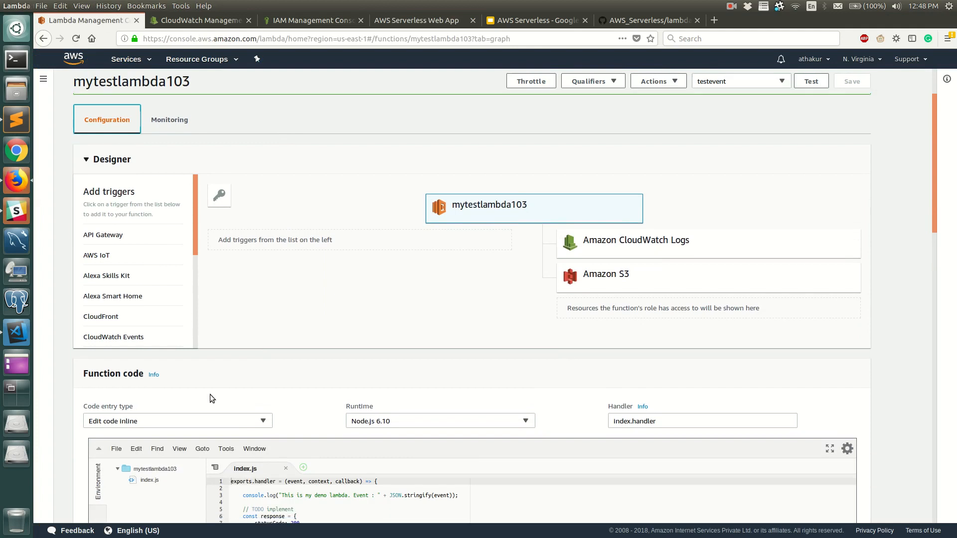
pyautogui.click(161, 421)
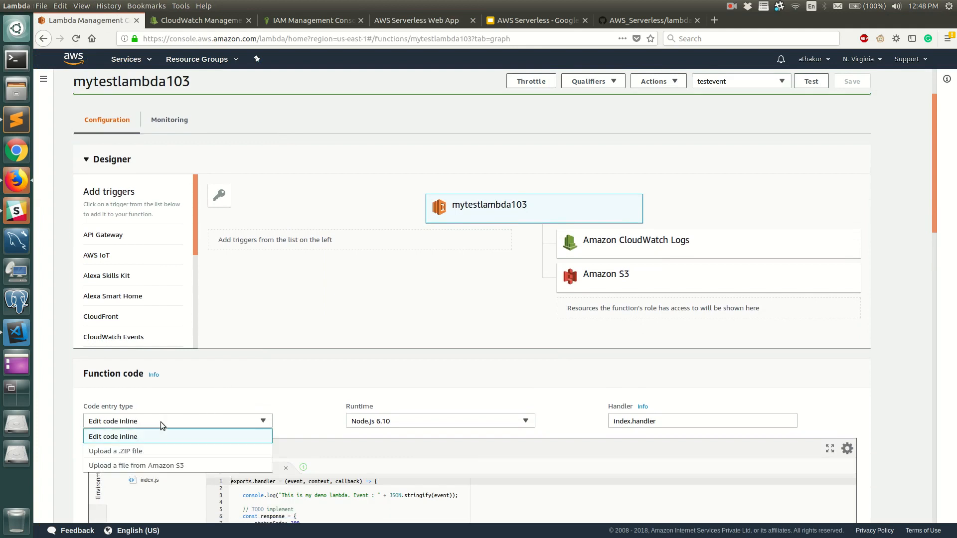
pyautogui.click(154, 452)
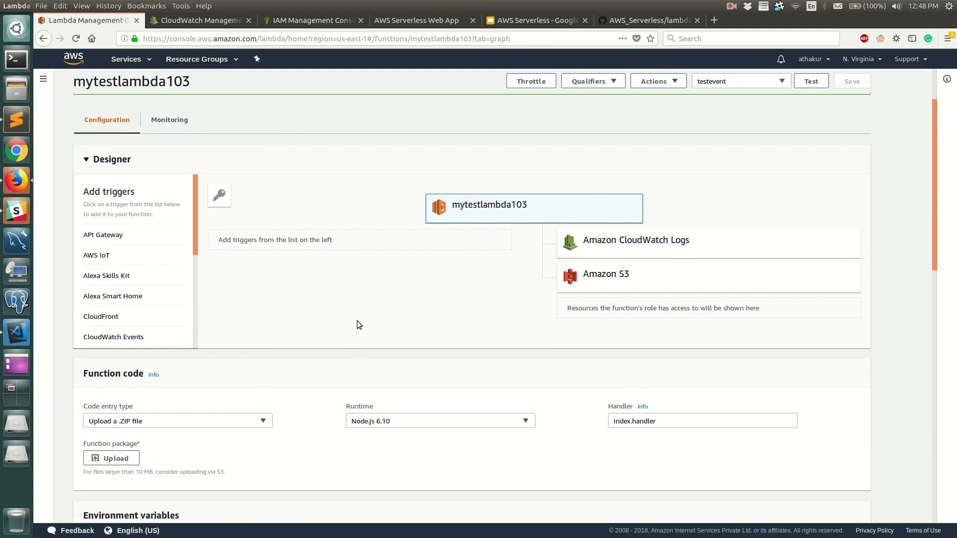
# Look through the configuration sections of mytestlambda103 and set its code entry type back to Edit code inline.
pyautogui.scroll(-3, 357, 325)
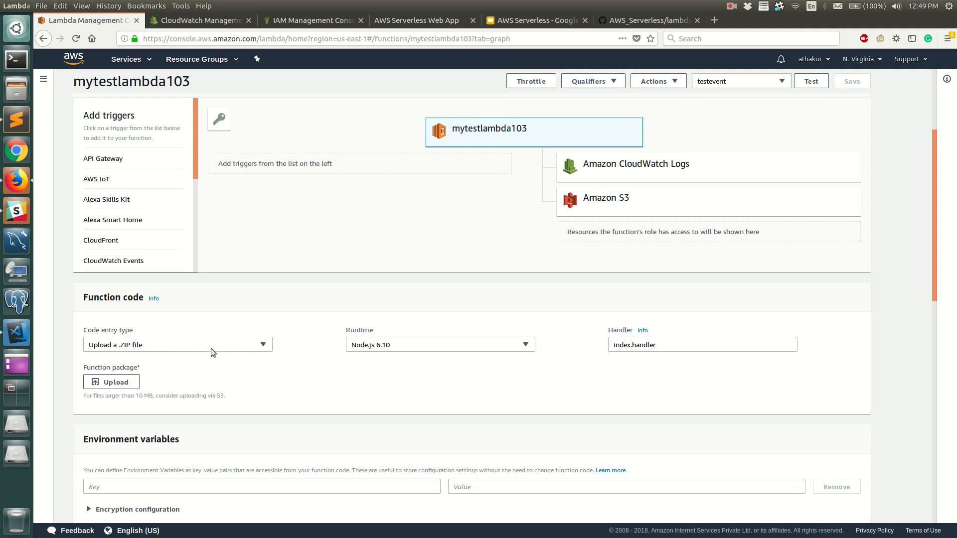
pyautogui.scroll(-3, 279, 329)
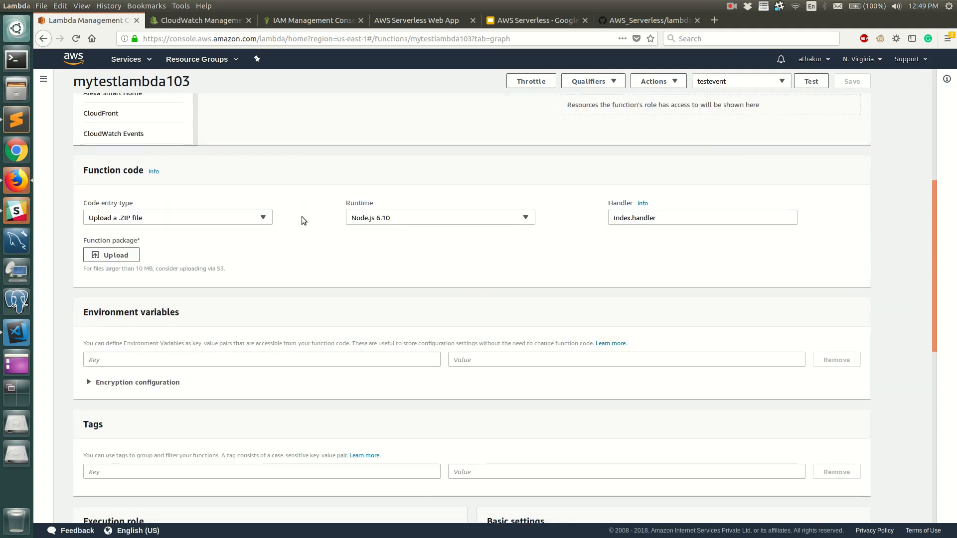
pyautogui.scroll(-10, 302, 220)
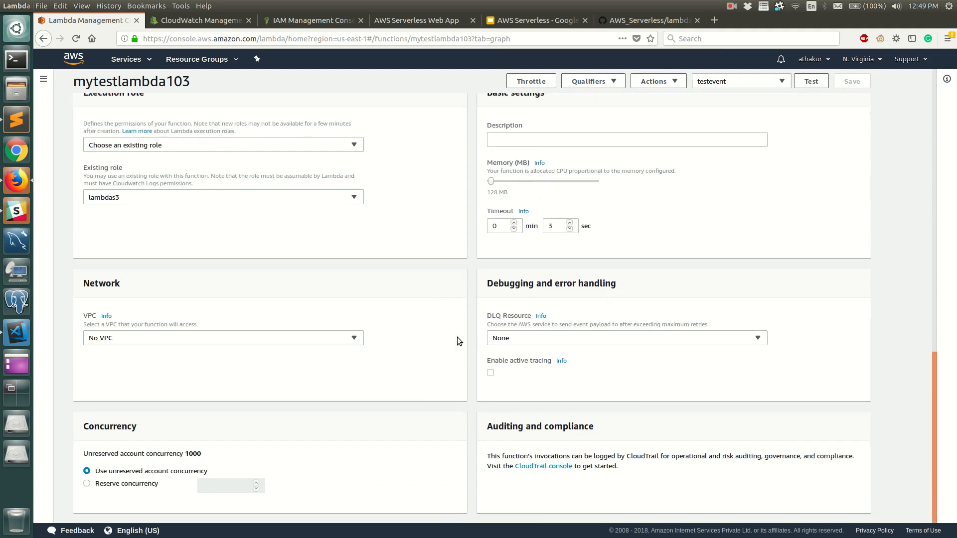
pyautogui.scroll(15, 456, 337)
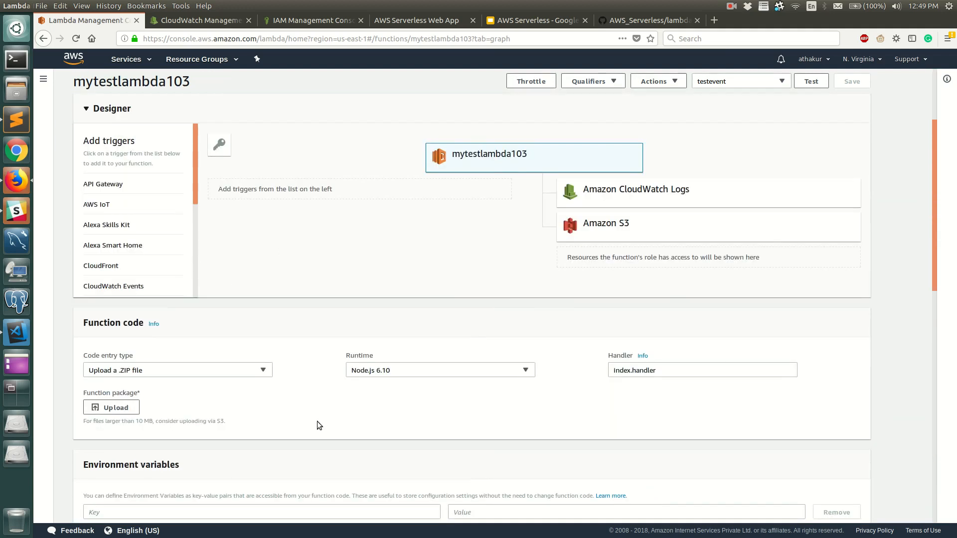
pyautogui.scroll(-2, 216, 285)
pyautogui.click(204, 270)
pyautogui.click(190, 282)
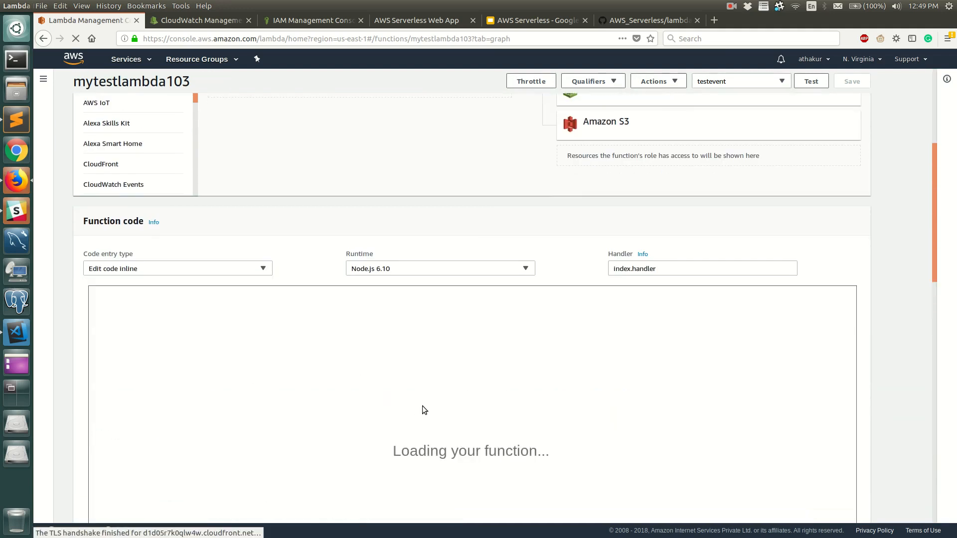
pyautogui.scroll(-3, 423, 409)
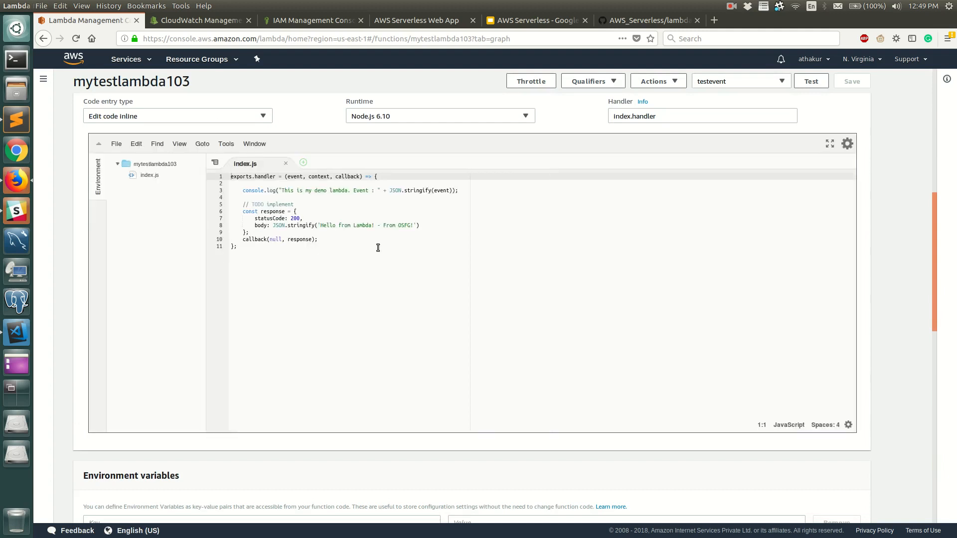
# Go back to the Lambda functions list and open the fetch-s3-data function.
pyautogui.scroll(8, 438, 427)
pyautogui.click(128, 88)
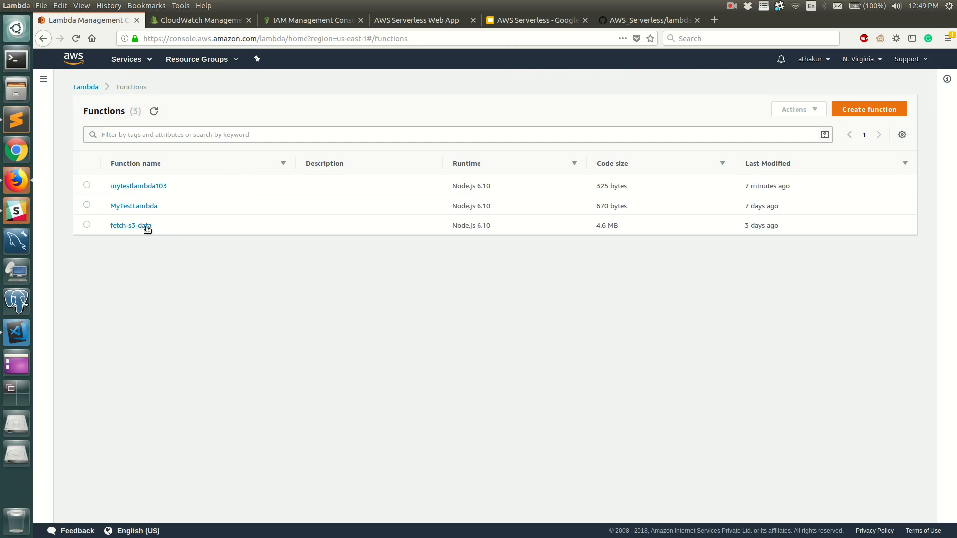
pyautogui.click(146, 227)
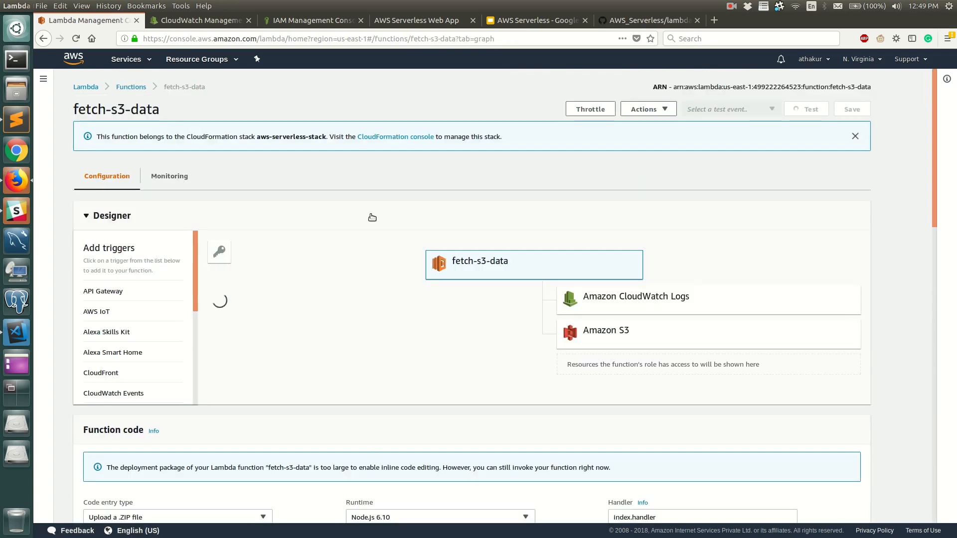
# Examine the function code, environment variables, tags, execution role and basic settings of the fetch-s3-data function.
pyautogui.scroll(-6, 274, 400)
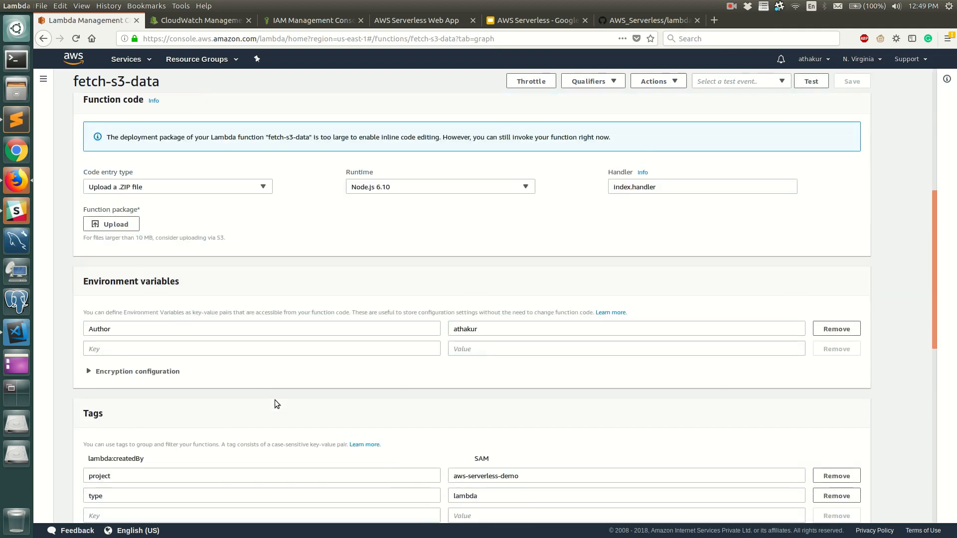
pyautogui.scroll(-3, 274, 400)
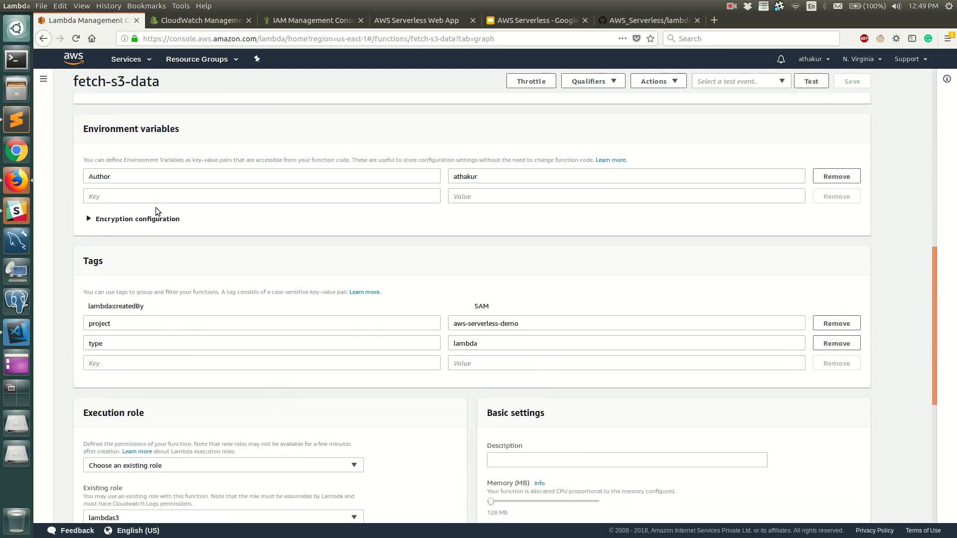
pyautogui.scroll(2, 159, 224)
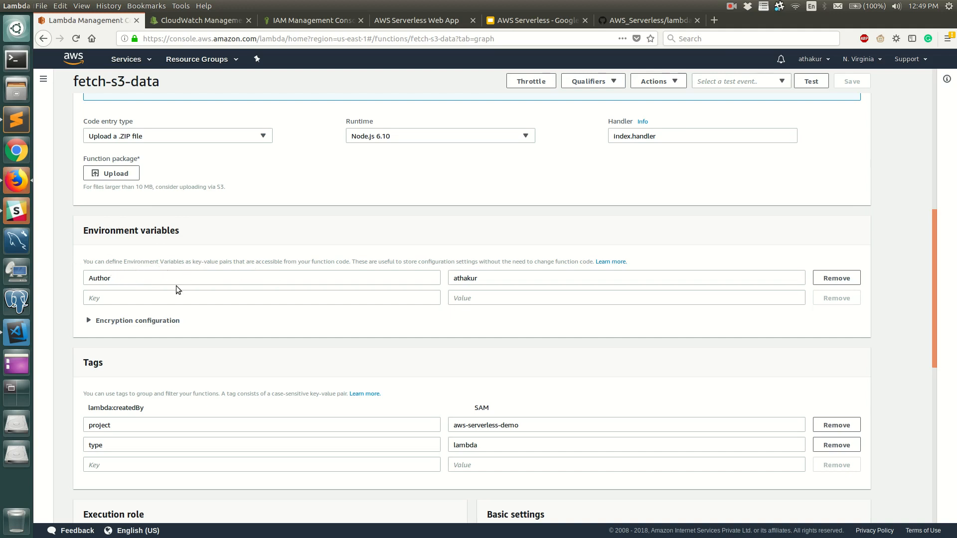
pyautogui.scroll(2, 241, 307)
pyautogui.scroll(-5, 249, 365)
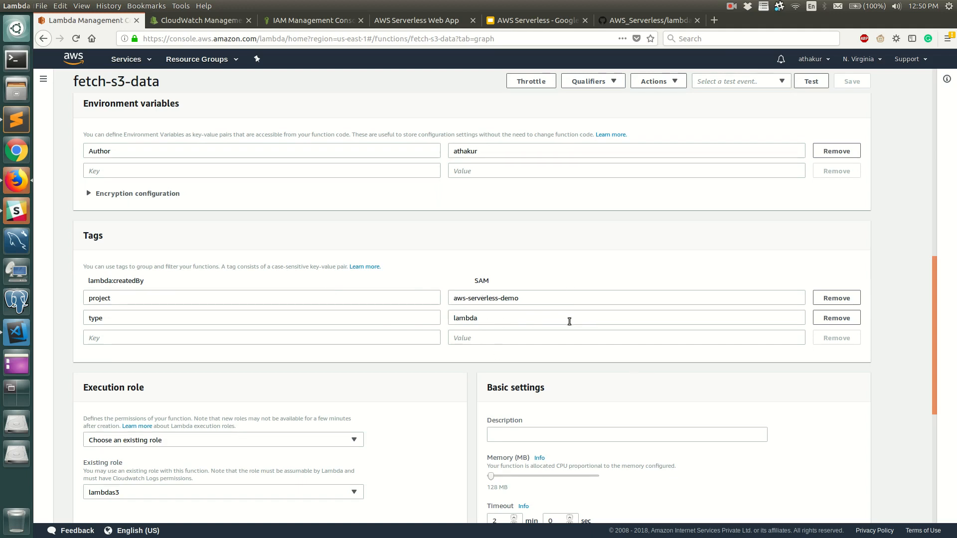
pyautogui.scroll(-3, 348, 379)
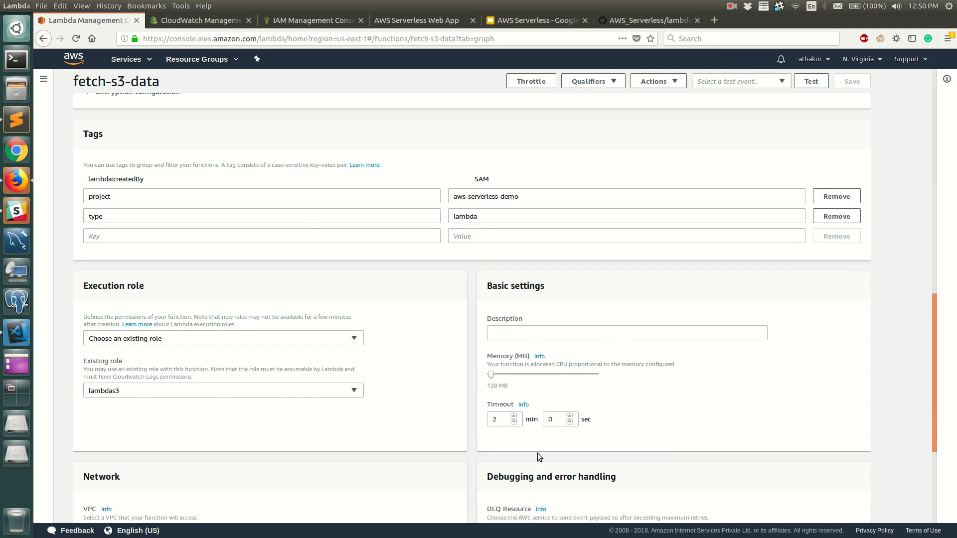
# Open the monitoring metrics of the fetch-s3-data function and view its logs in CloudWatch.
pyautogui.scroll(-3, 538, 453)
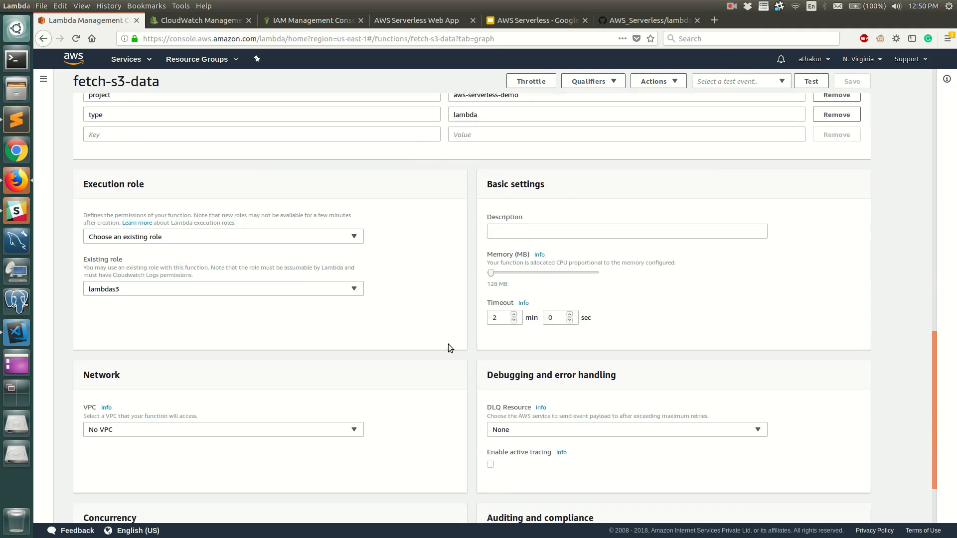
pyautogui.scroll(13, 448, 344)
pyautogui.scroll(8, 438, 343)
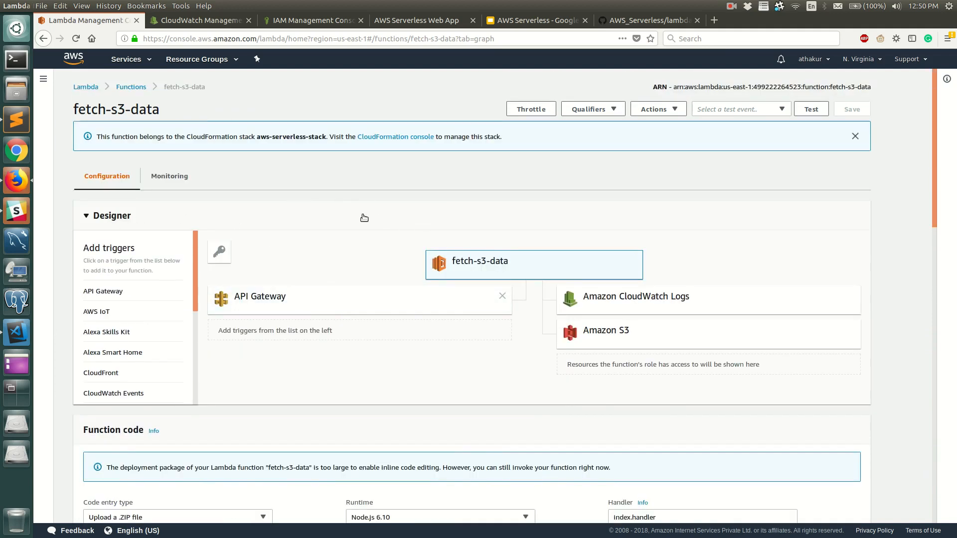
pyautogui.click(178, 178)
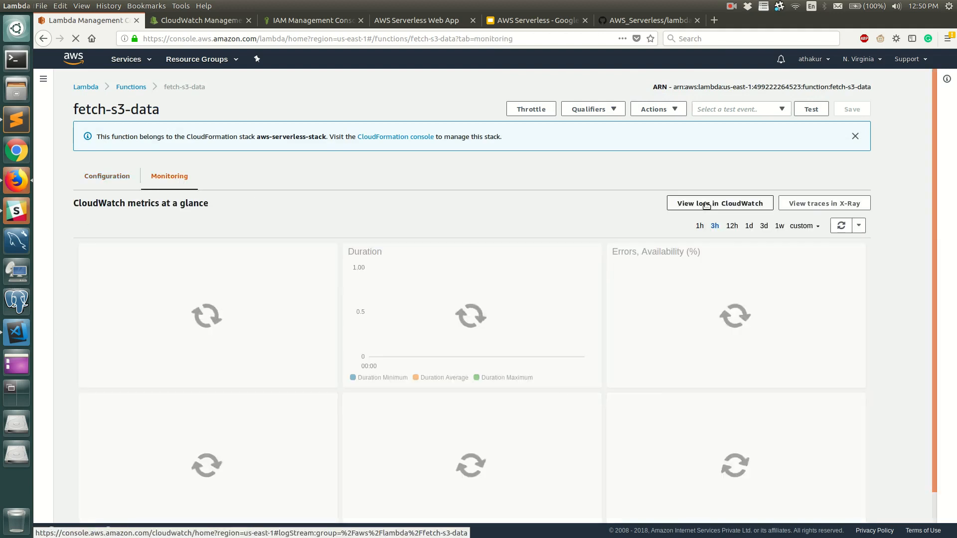
pyautogui.click(706, 205)
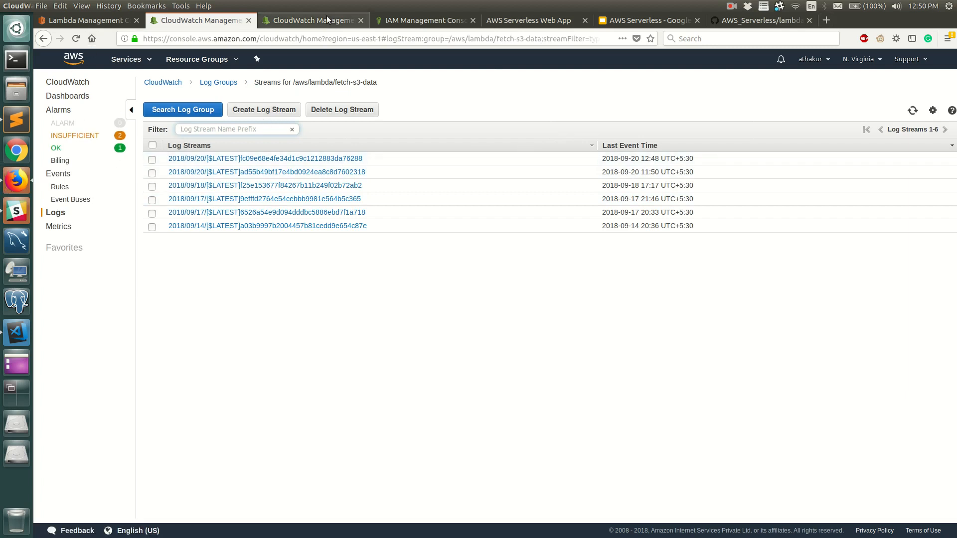
# Fetch the image list again in the AWS Serverless Web App and inspect the response of the new GET request.
pyautogui.click(528, 20)
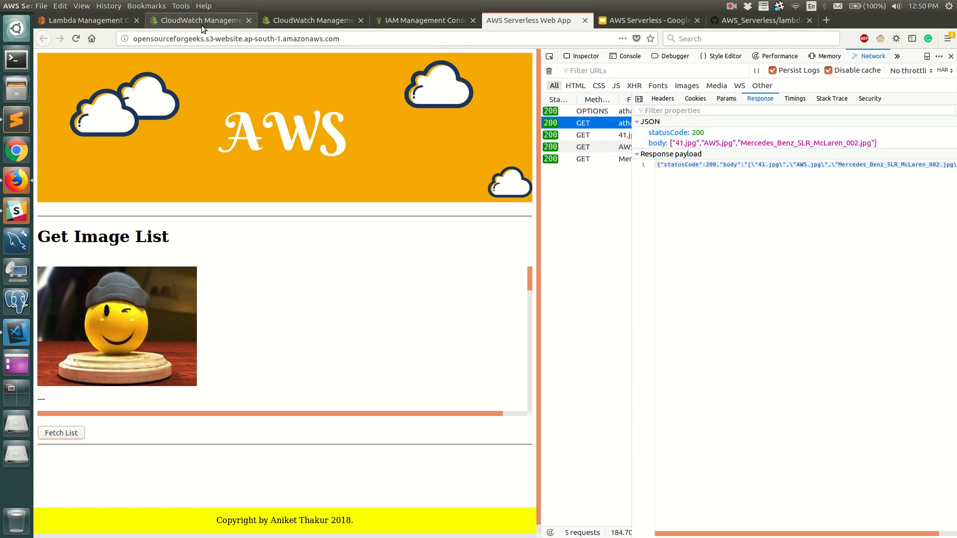
pyautogui.click(60, 432)
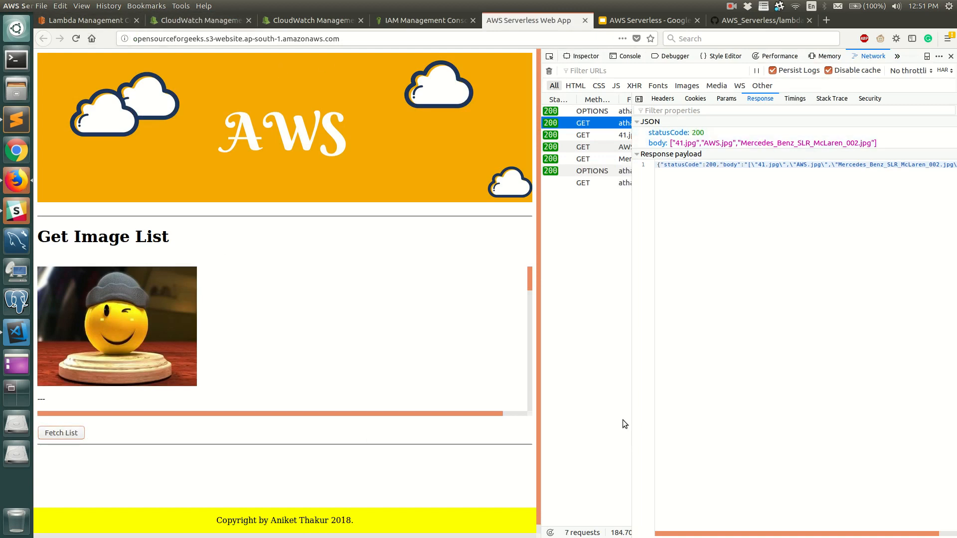
pyautogui.click(583, 182)
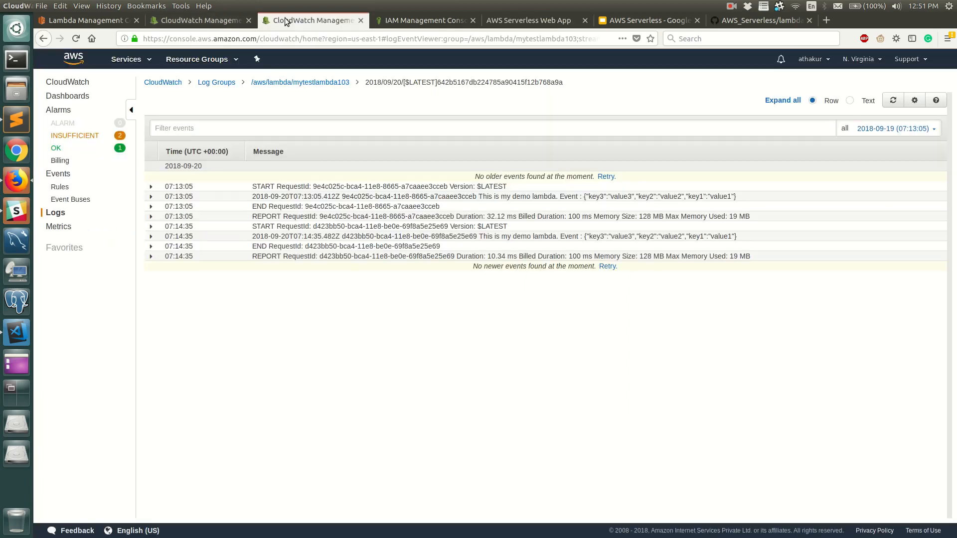
# Refresh the fetch-s3-data log streams in CloudWatch, read the events of the most recent stream, and return to the stream list.
pyautogui.click(207, 22)
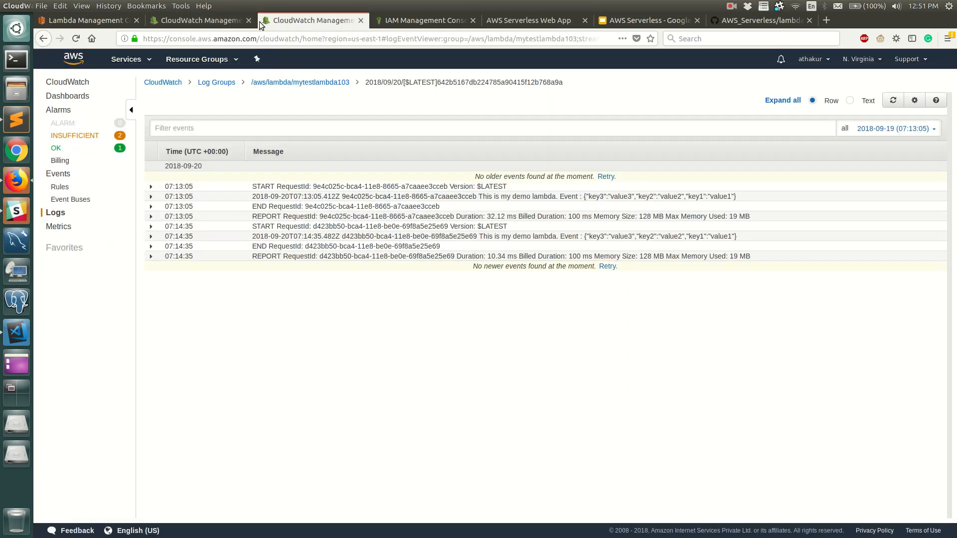
pyautogui.click(213, 23)
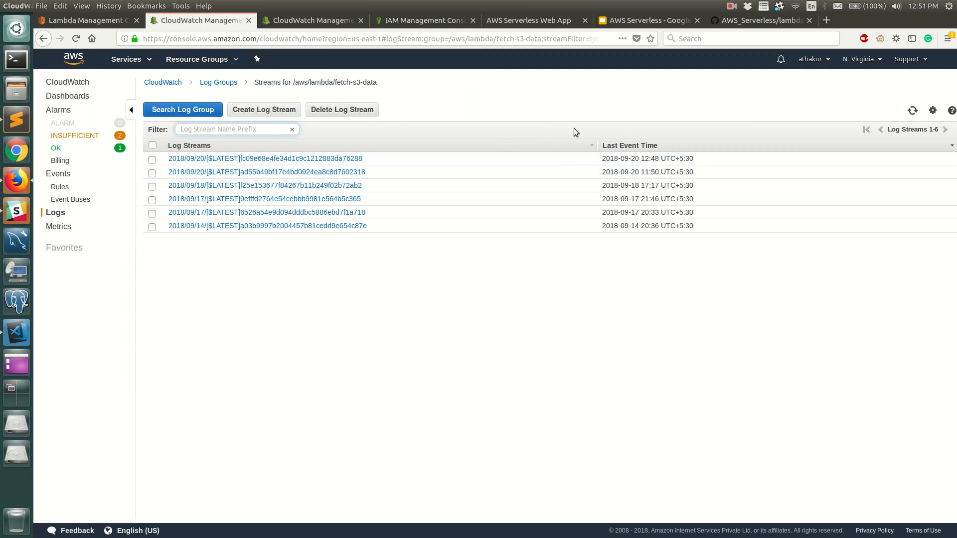
pyautogui.click(912, 111)
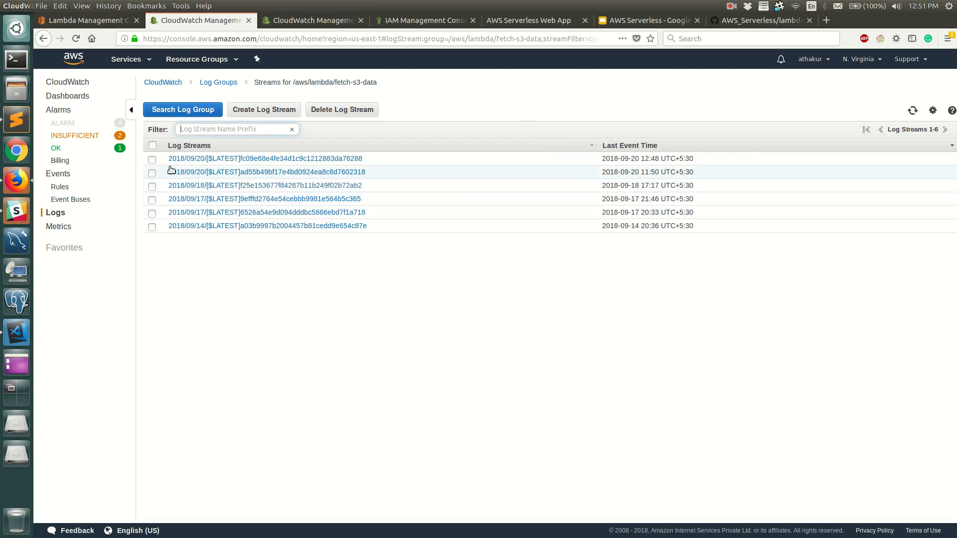
pyautogui.click(246, 160)
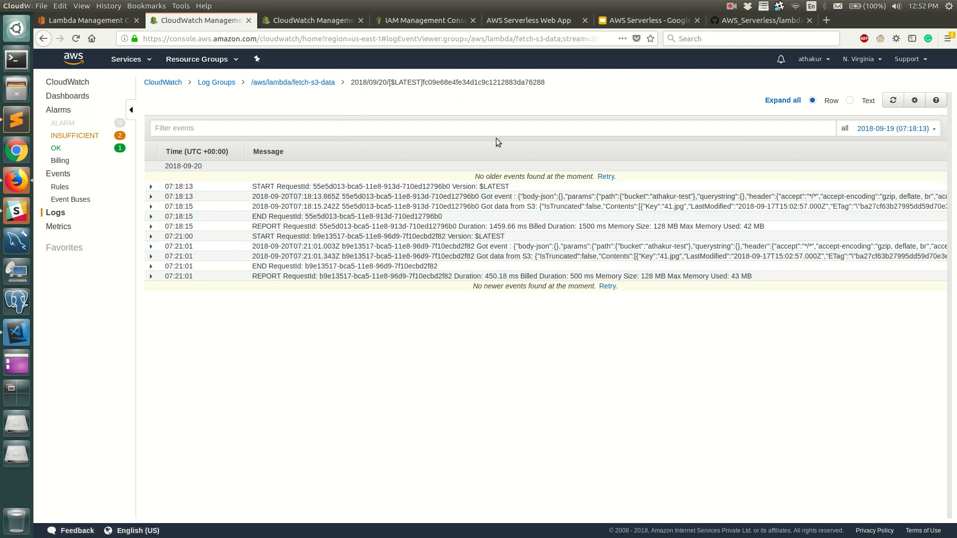
pyautogui.click(295, 82)
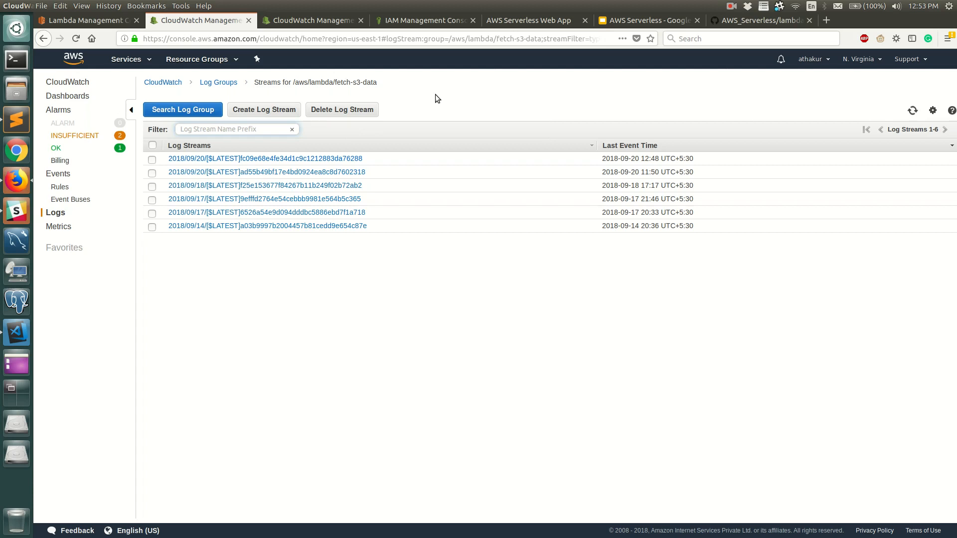
# Return to the fetch-s3-data configuration in the Lambda console and review its designer, function code, environment variables and tags.
pyautogui.click(96, 20)
pyautogui.click(127, 177)
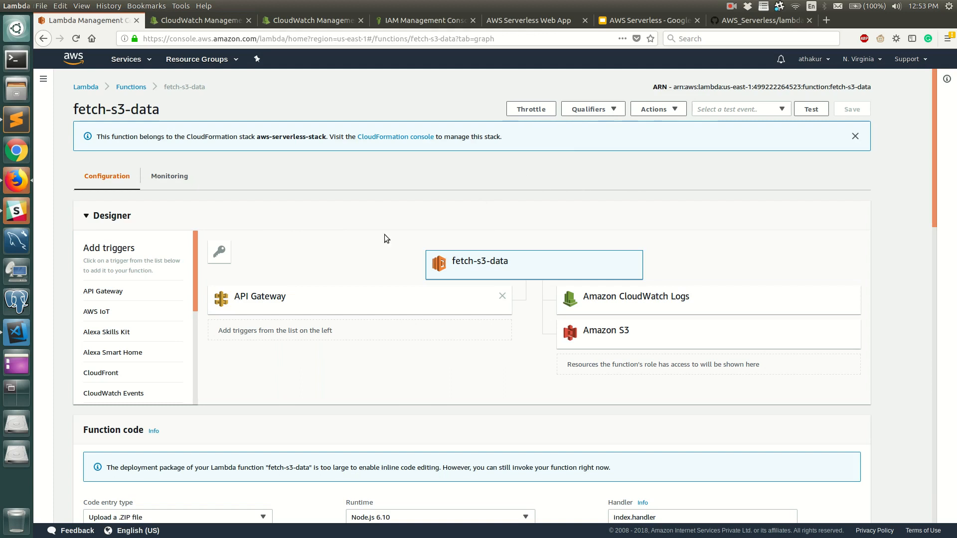
pyautogui.scroll(-3, 462, 212)
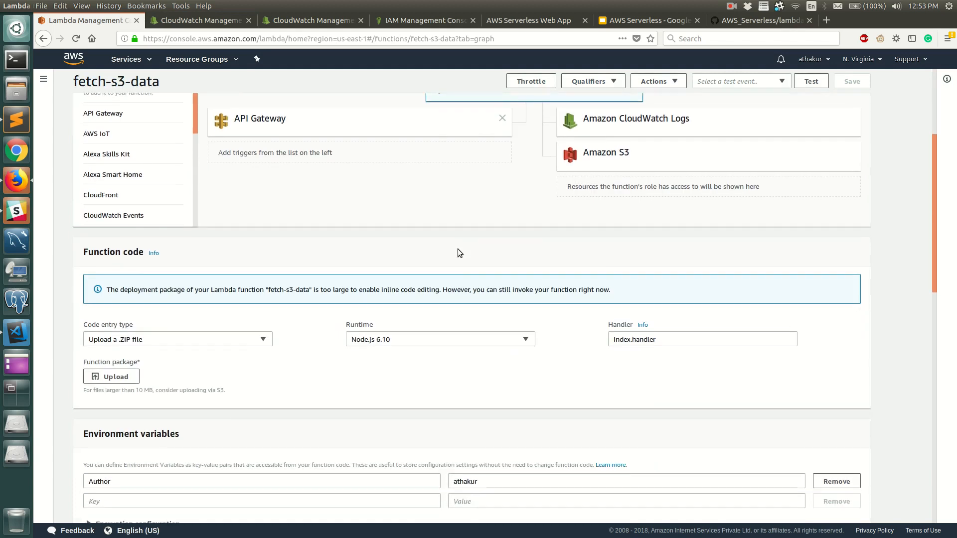
pyautogui.scroll(-3, 453, 279)
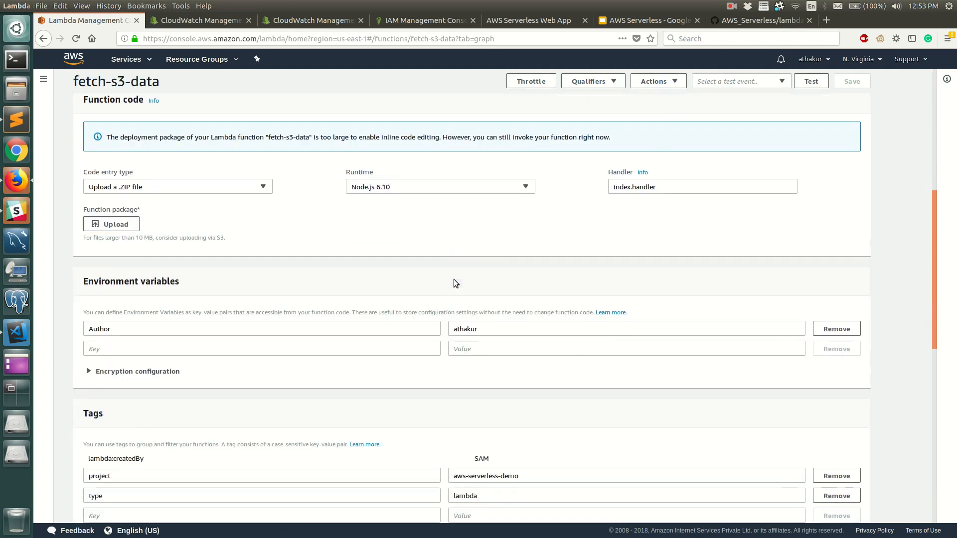
pyautogui.scroll(3, 454, 279)
pyautogui.scroll(3, 454, 283)
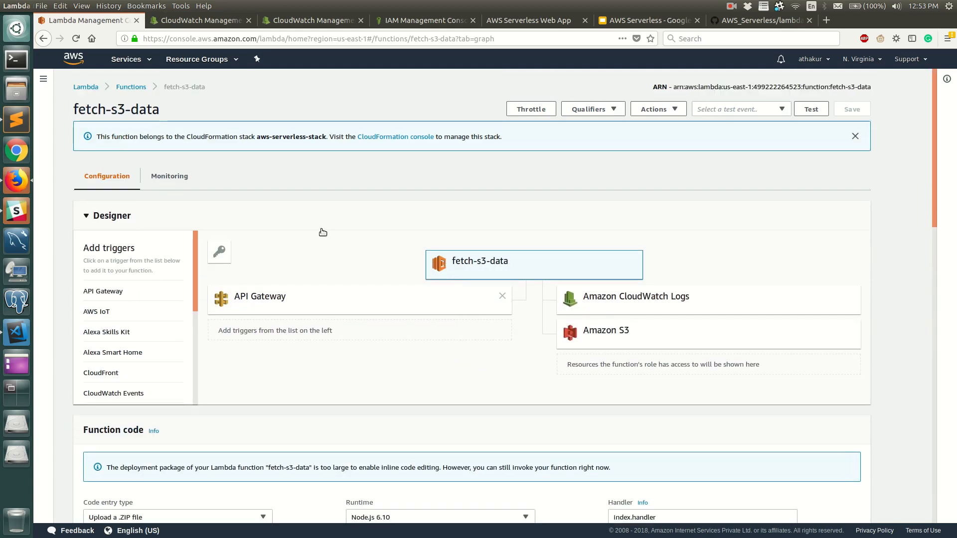